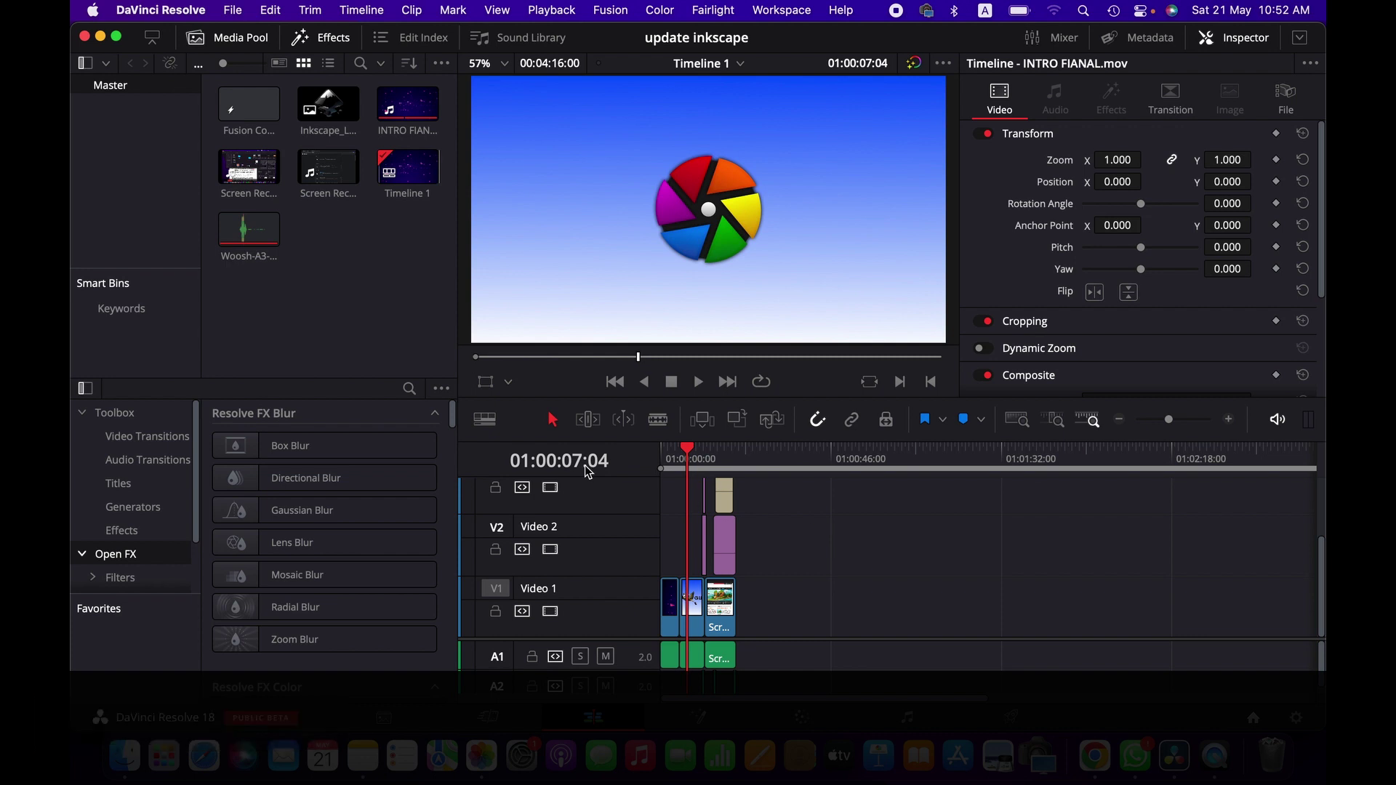
- Save the project as a new copy named 'update inkscape1'
{"action": "left_click", "coordinate": [241, 8]}
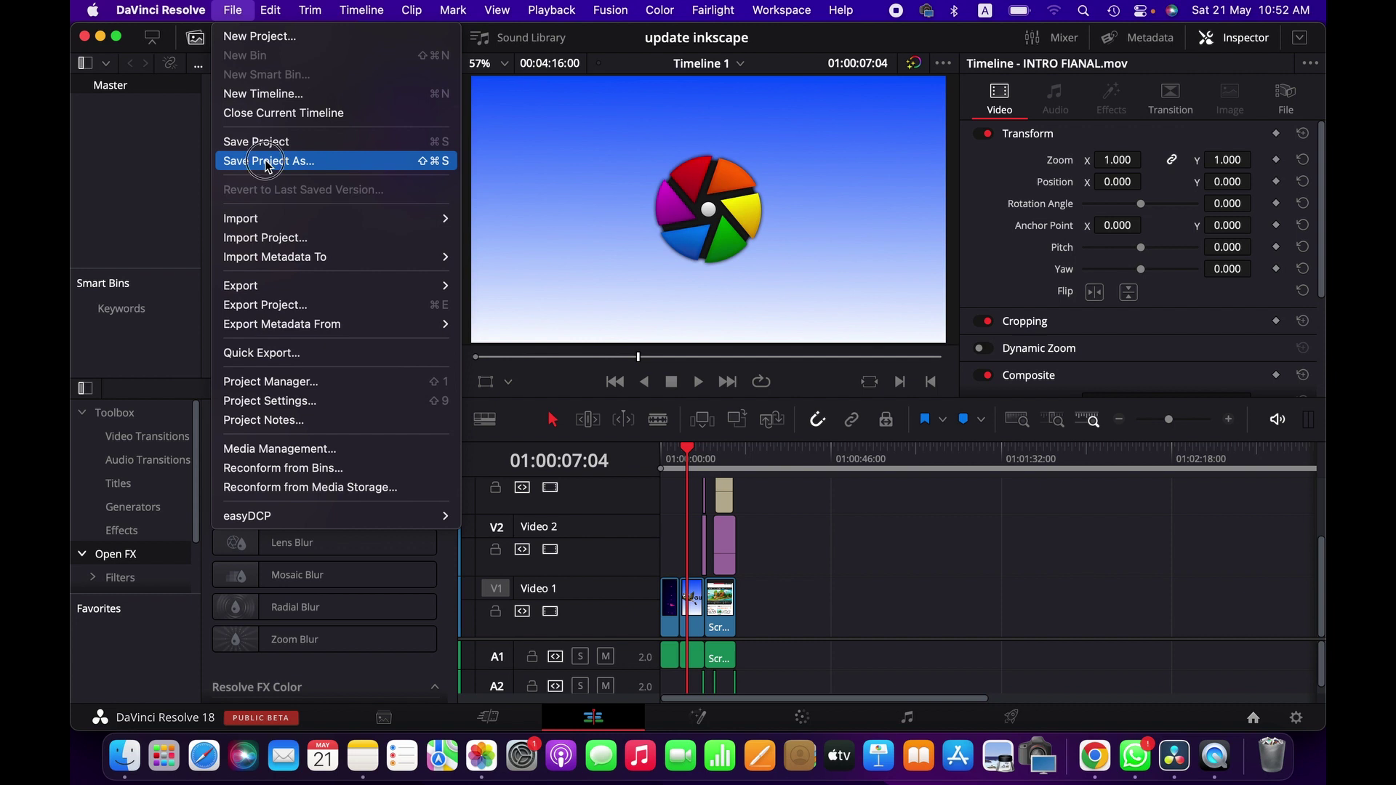
{"action": "left_click", "coordinate": [524, 205]}
{"action": "left_click", "coordinate": [230, 6]}
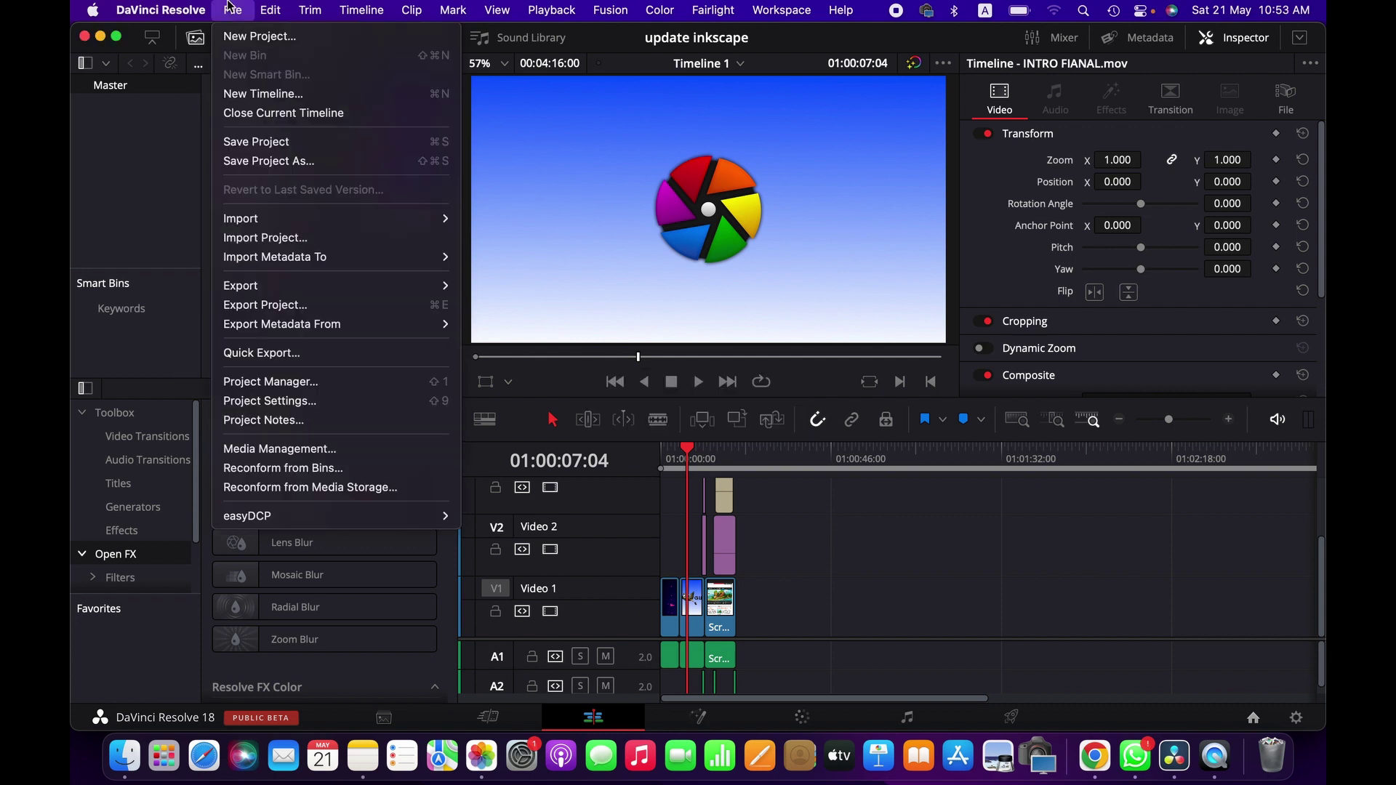
{"action": "left_click", "coordinate": [285, 162]}
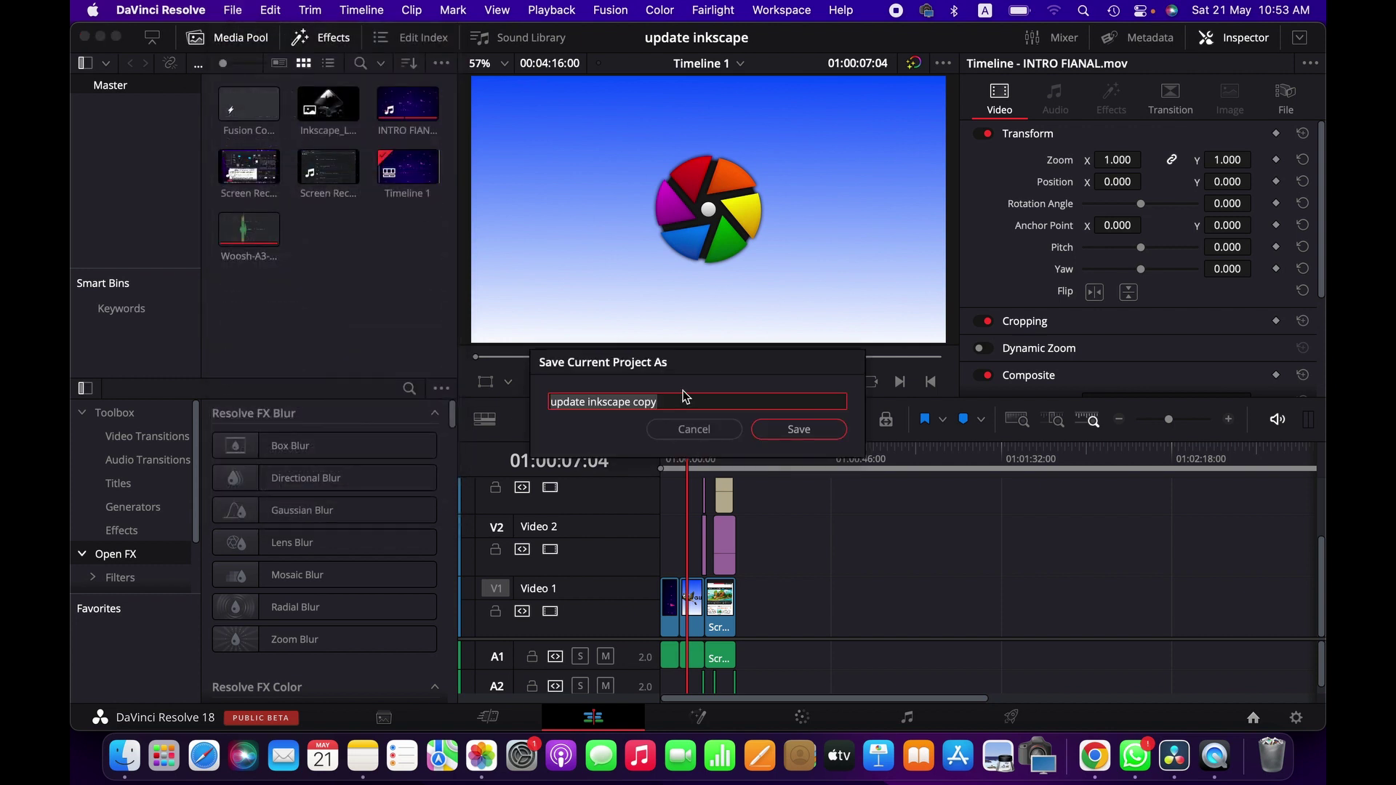
{"action": "left_click", "coordinate": [676, 405]}
{"action": "key", "text": "BackSpace"}
{"action": "key", "text": "BackSpace"}
{"action": "key", "text": "BackSpace"}
{"action": "key", "text": "BackSpace"}
{"action": "key", "text": "BackSpace"}
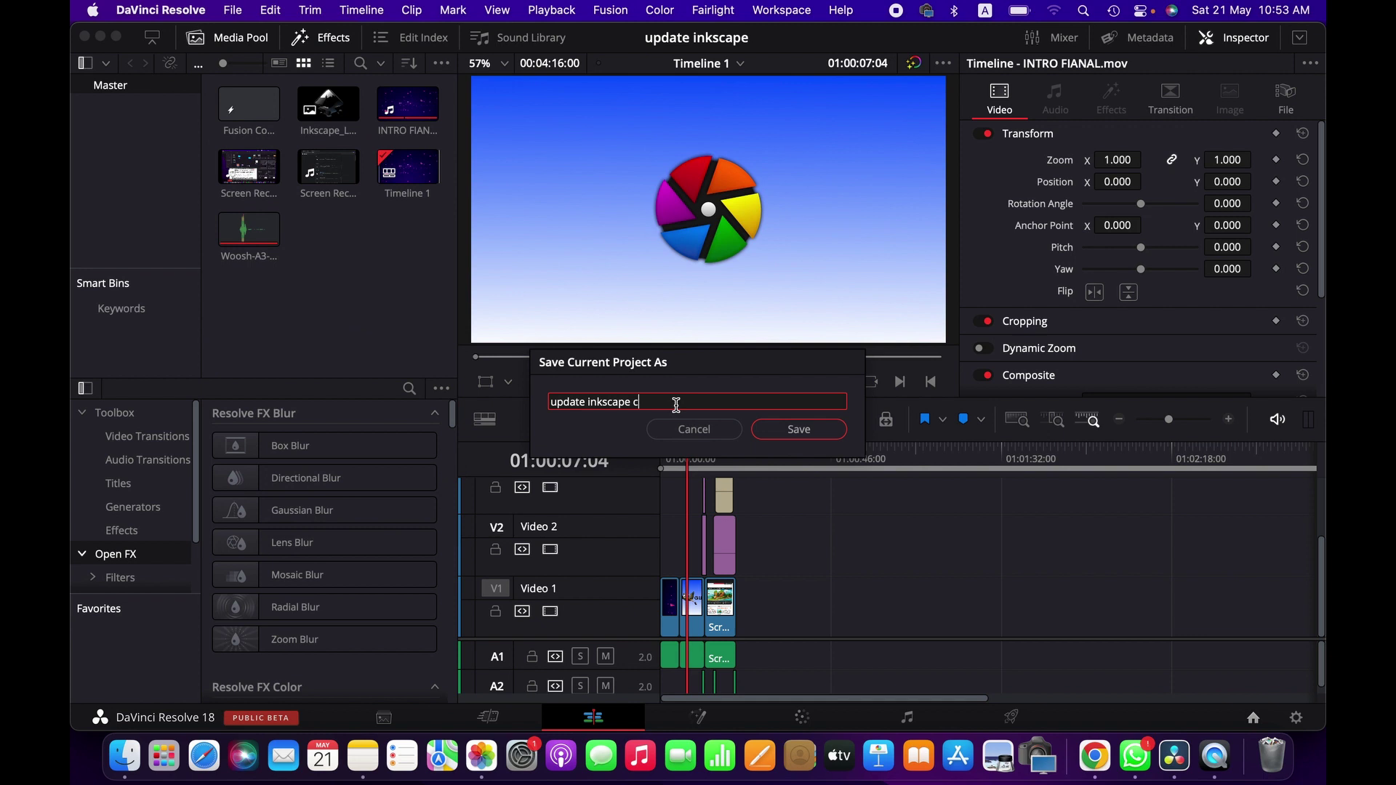
{"action": "type", "text": "1"}
{"action": "left_click", "coordinate": [789, 430]}
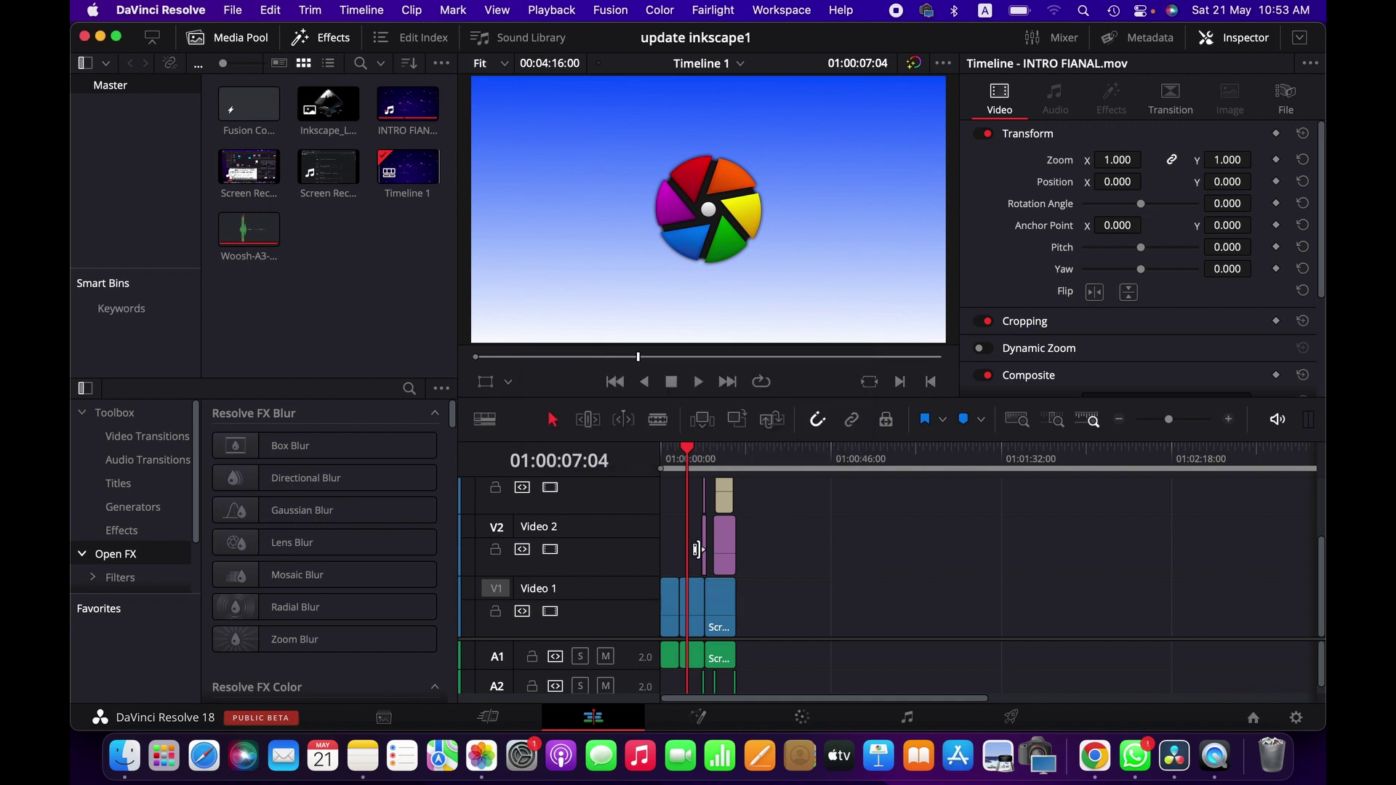
- Open the Project Manager to see 'update inkscape1' beside 'update inkscape'
{"action": "left_click", "coordinate": [1255, 720]}
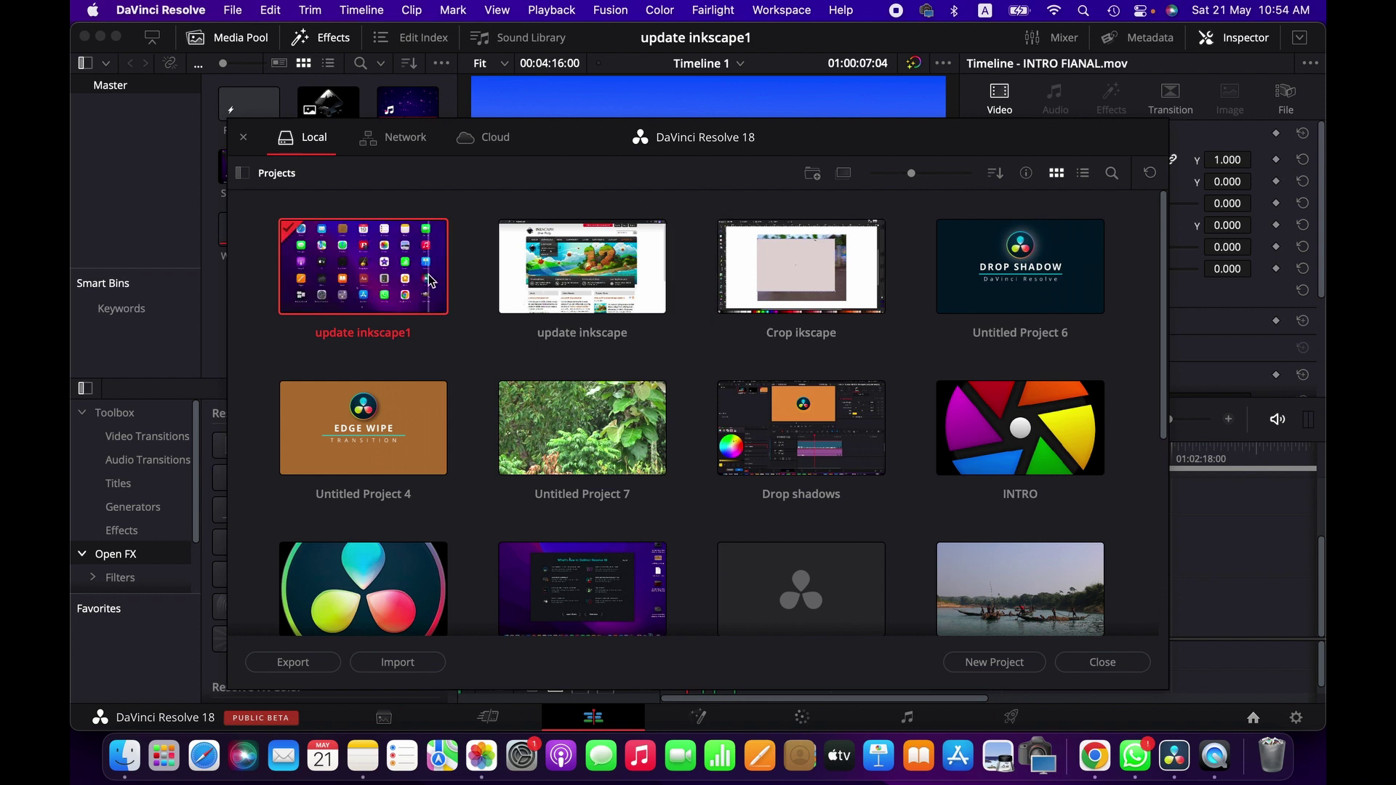
- Close the Project Manager and start a Quick Export of Timeline 1 using the YouTube preset
{"action": "left_click", "coordinate": [240, 12]}
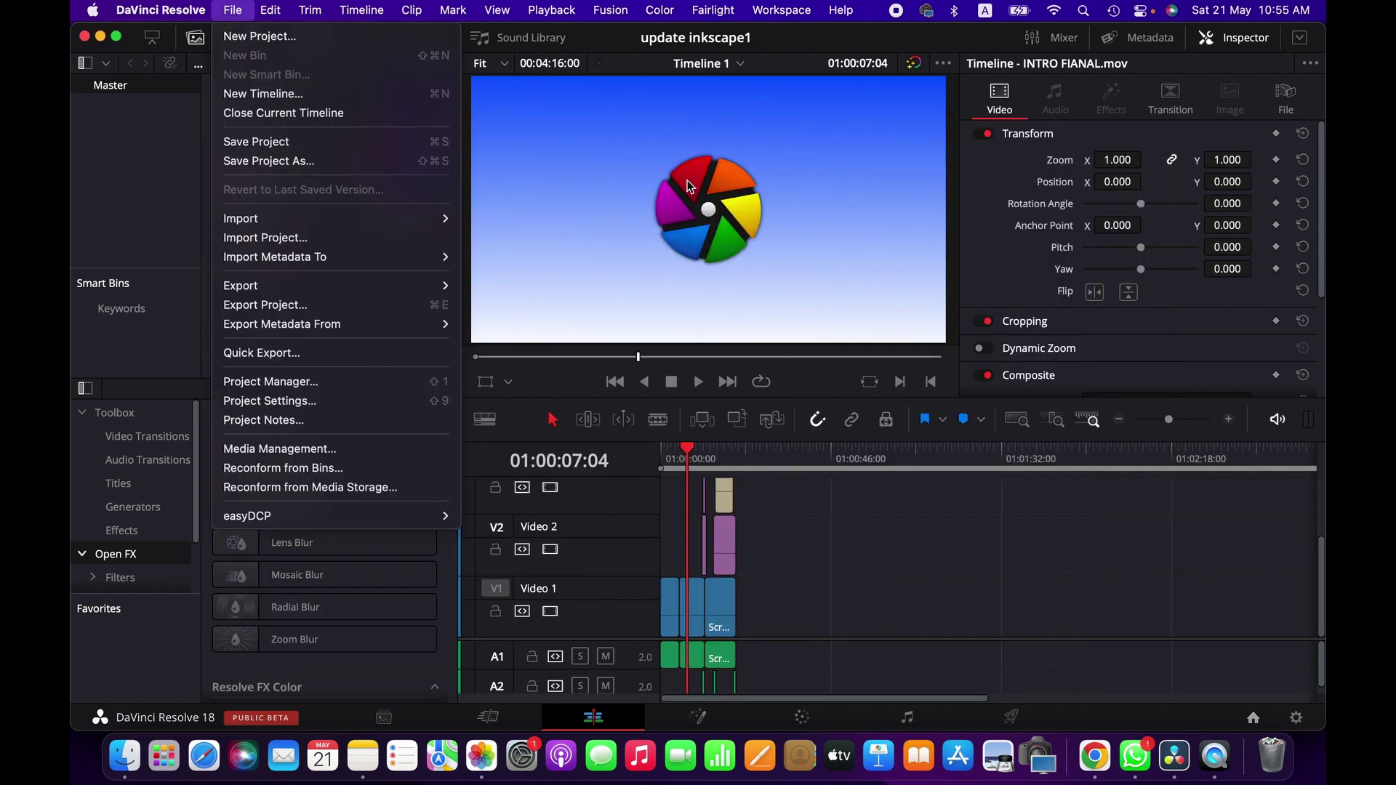
{"action": "left_click", "coordinate": [1069, 570]}
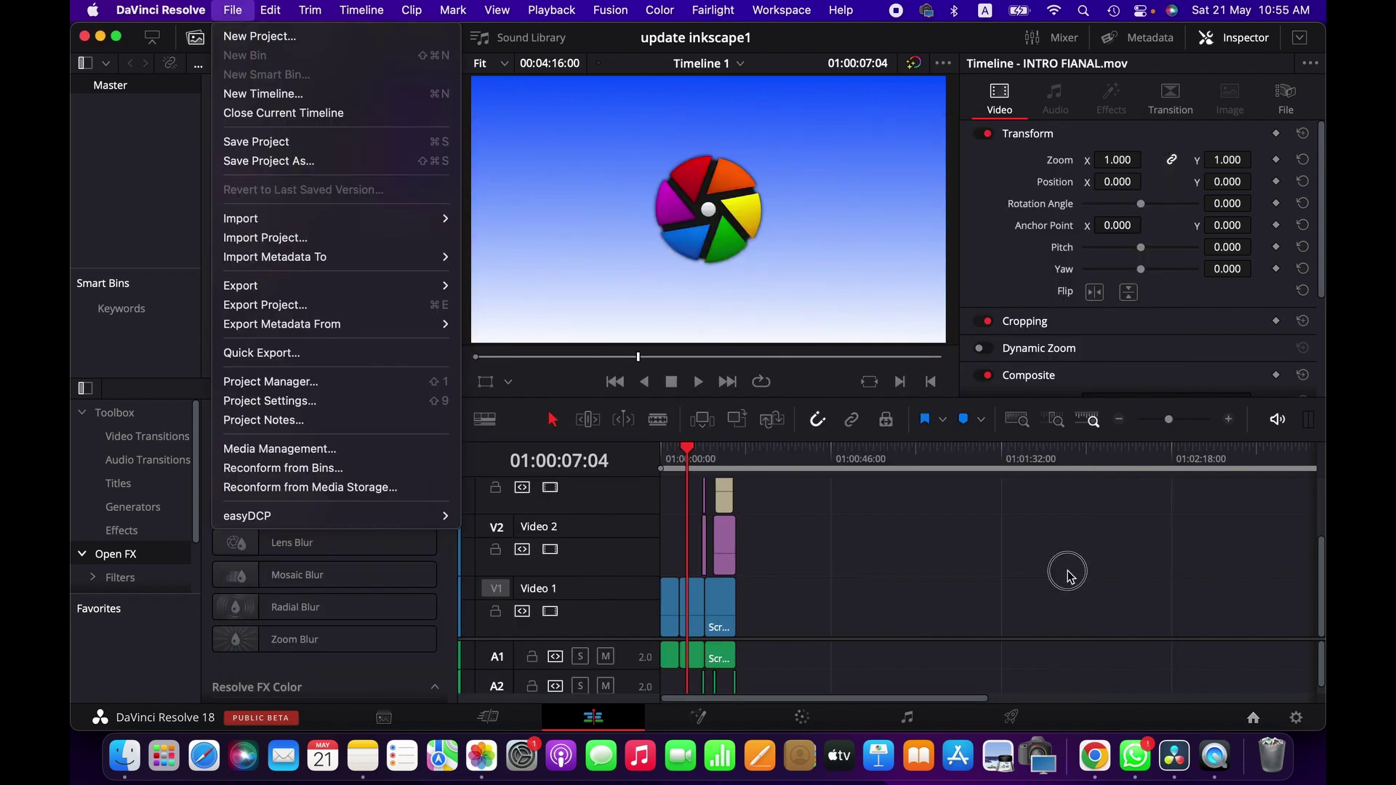
{"action": "left_click", "coordinate": [228, 9]}
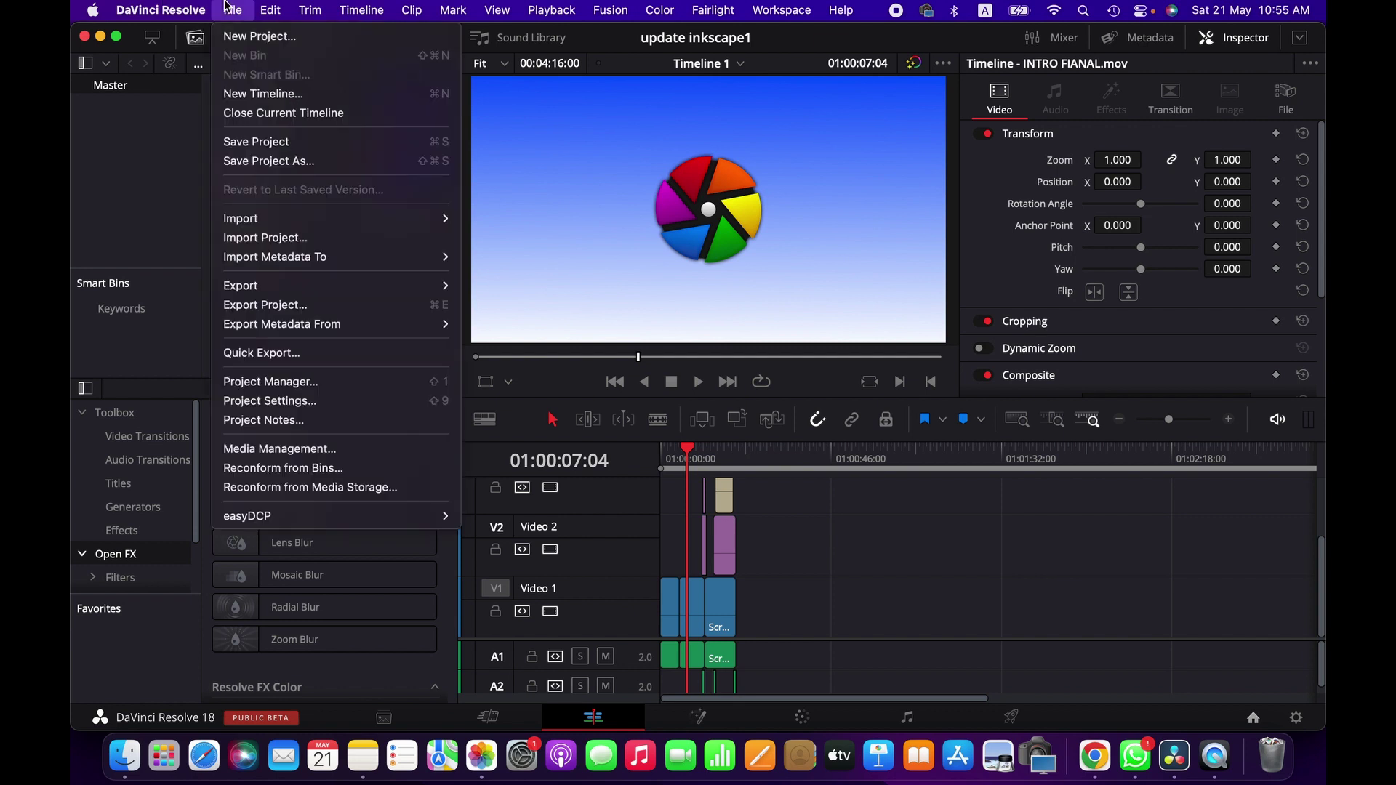
{"action": "left_click", "coordinate": [304, 354]}
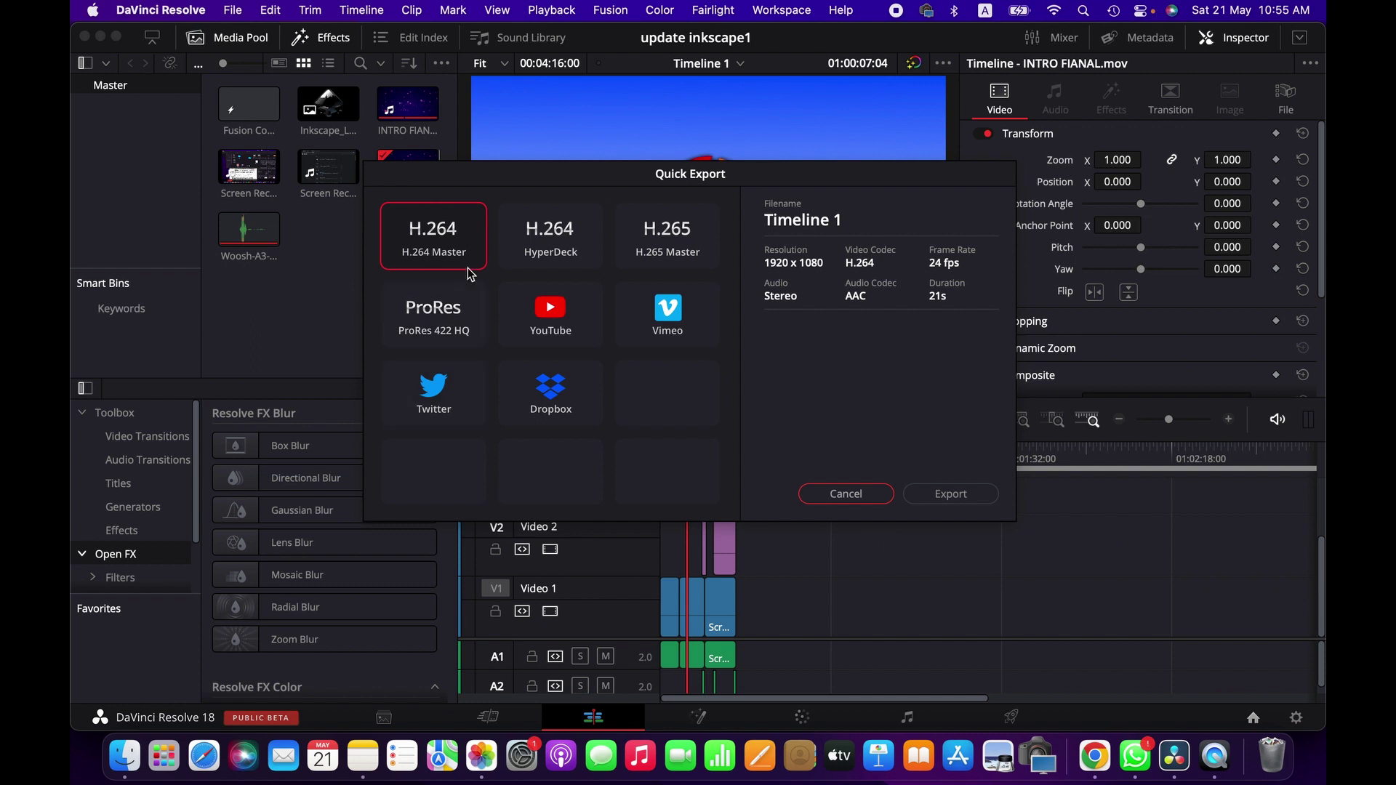
{"action": "left_click", "coordinate": [566, 231]}
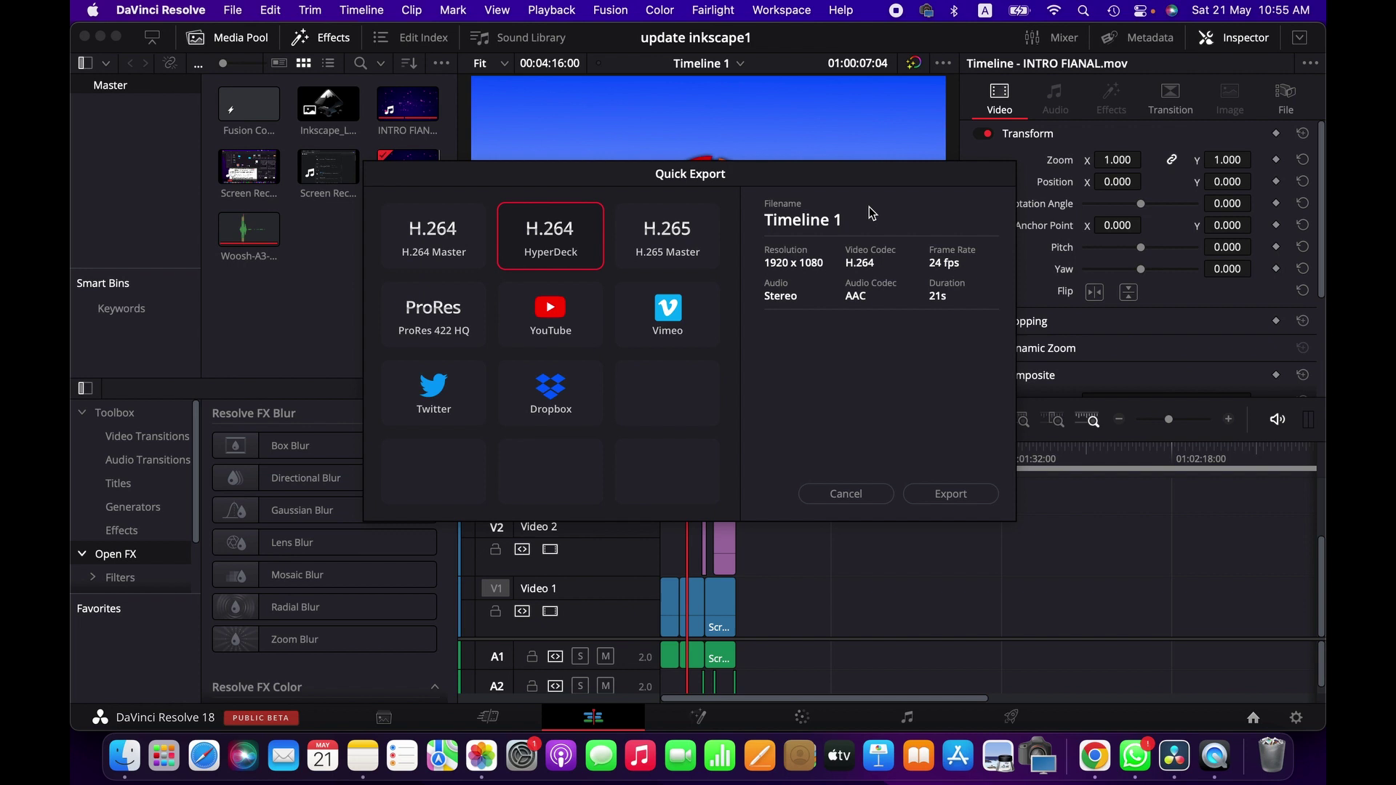
{"action": "left_click", "coordinate": [554, 309]}
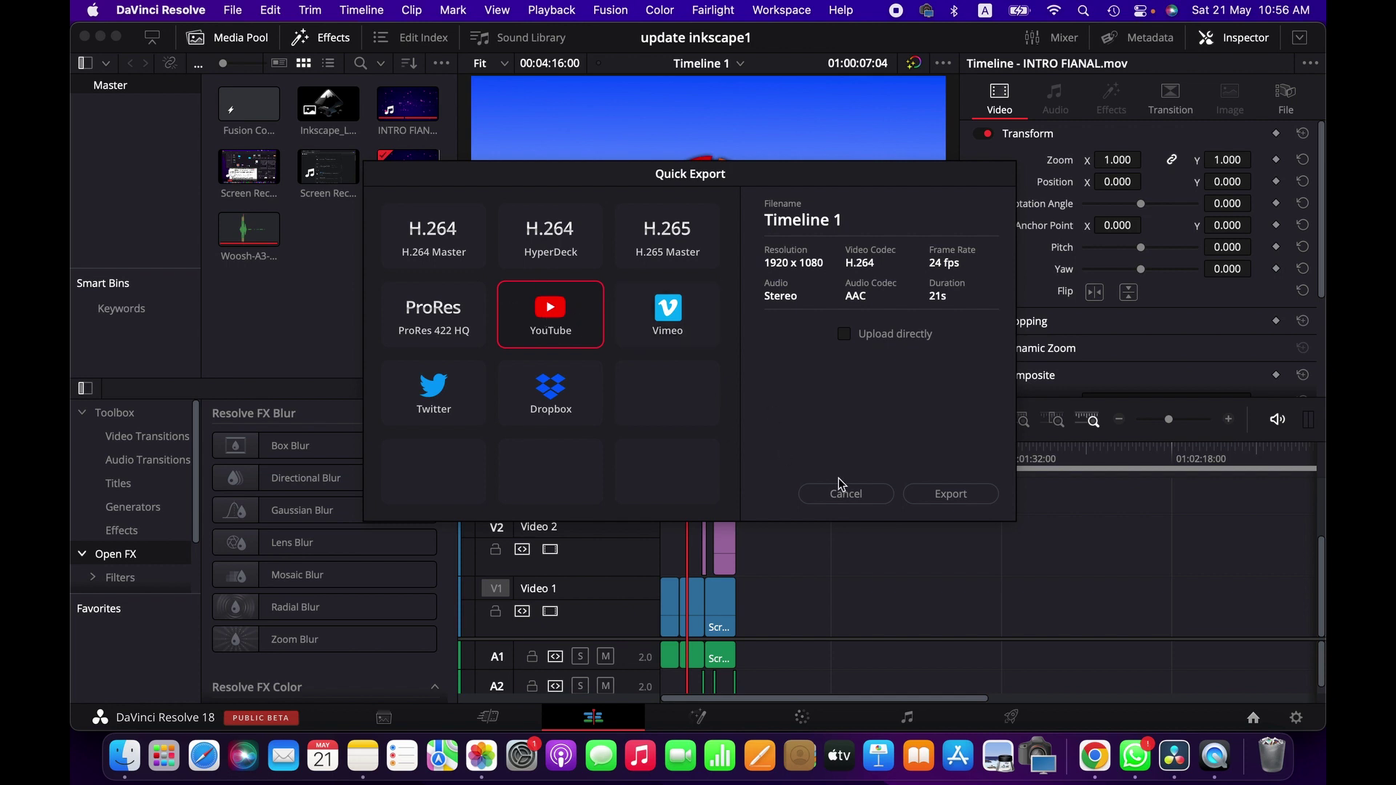
{"action": "left_click", "coordinate": [944, 492]}
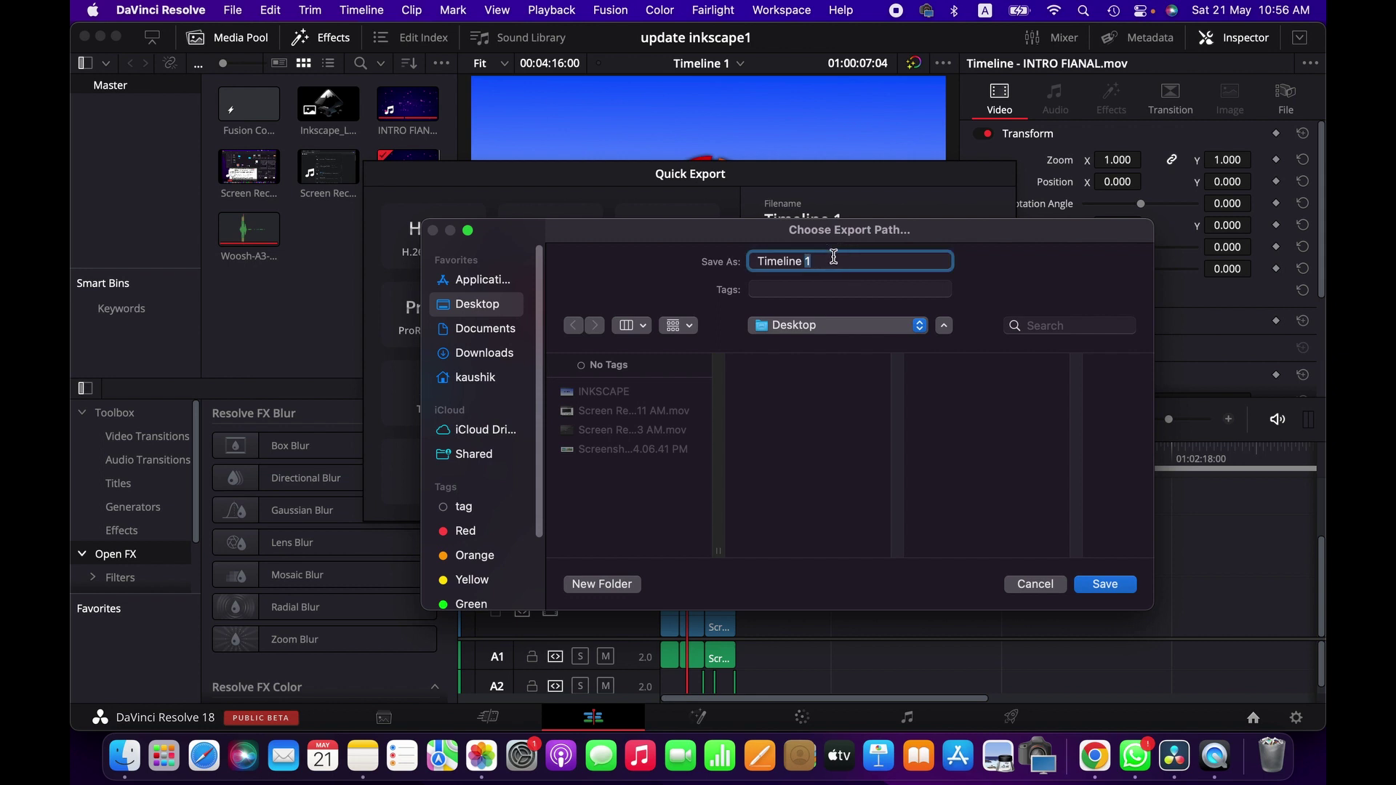
- Render the quick export to the Desktop as 'YouTube' and close the completion notice
{"action": "type", "text": "YouTube"}
{"action": "left_click", "coordinate": [905, 325]}
{"action": "left_click", "coordinate": [906, 325]}
{"action": "left_click", "coordinate": [1126, 591]}
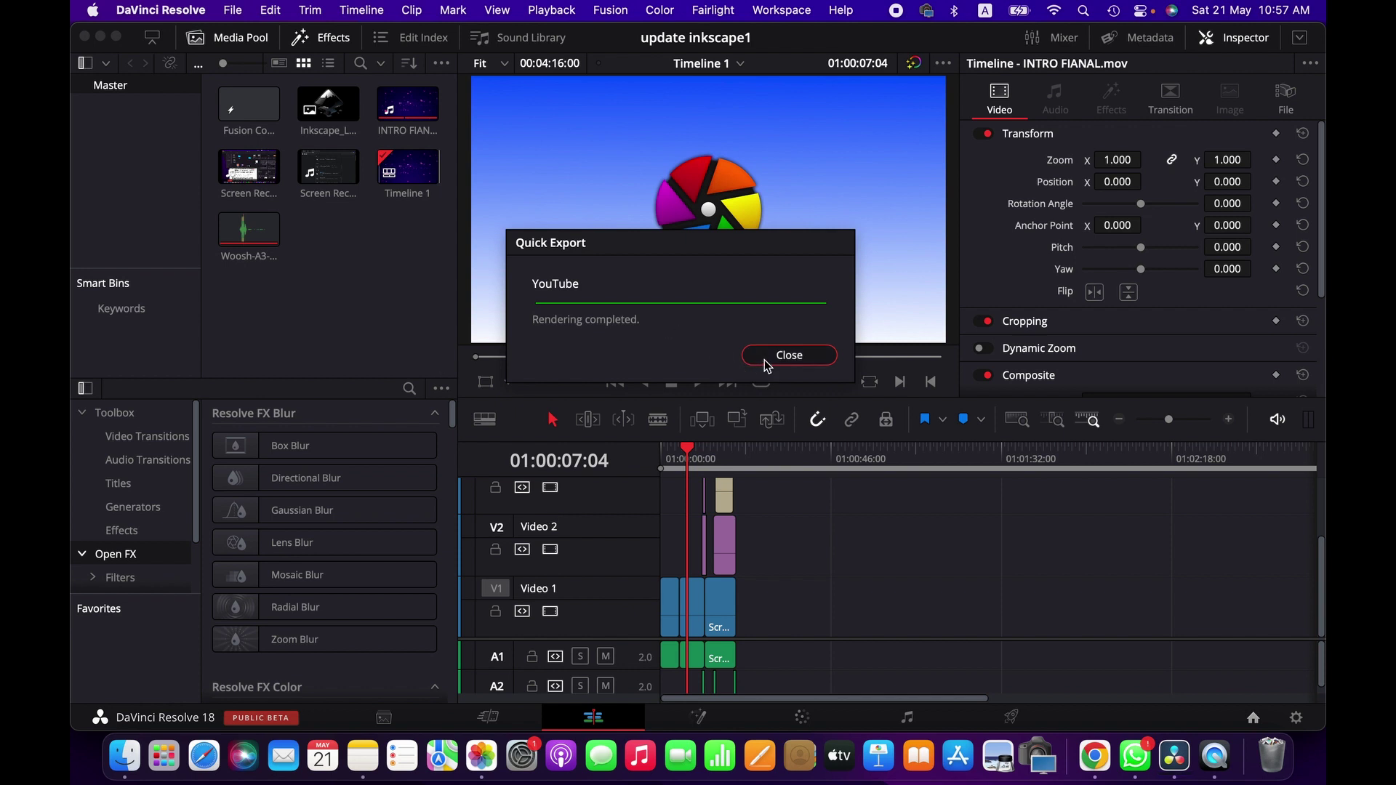
{"action": "left_click", "coordinate": [765, 358]}
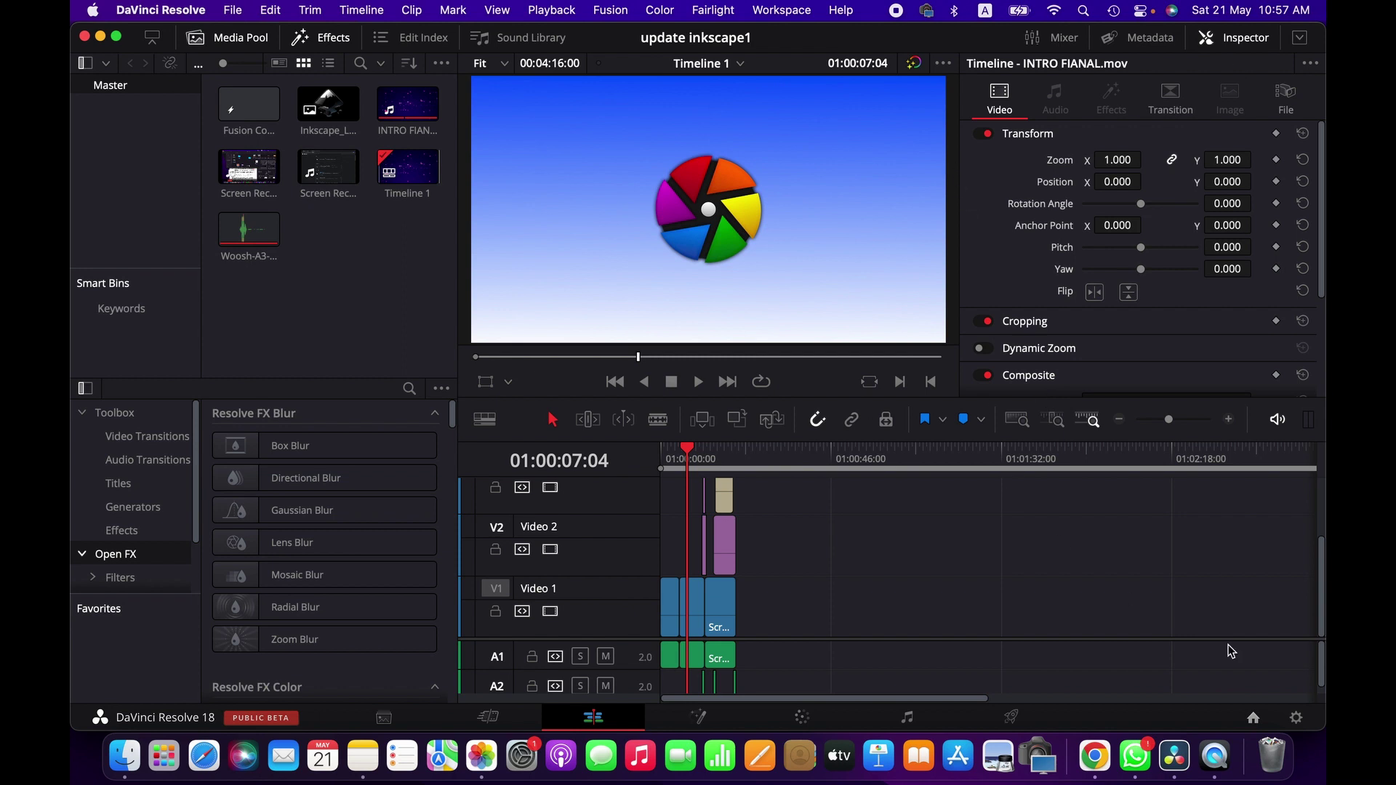
- Check in Finder that the 13 MB, 21-second YouTube movie is on the Desktop, then close Finder
{"action": "left_click", "coordinate": [114, 762]}
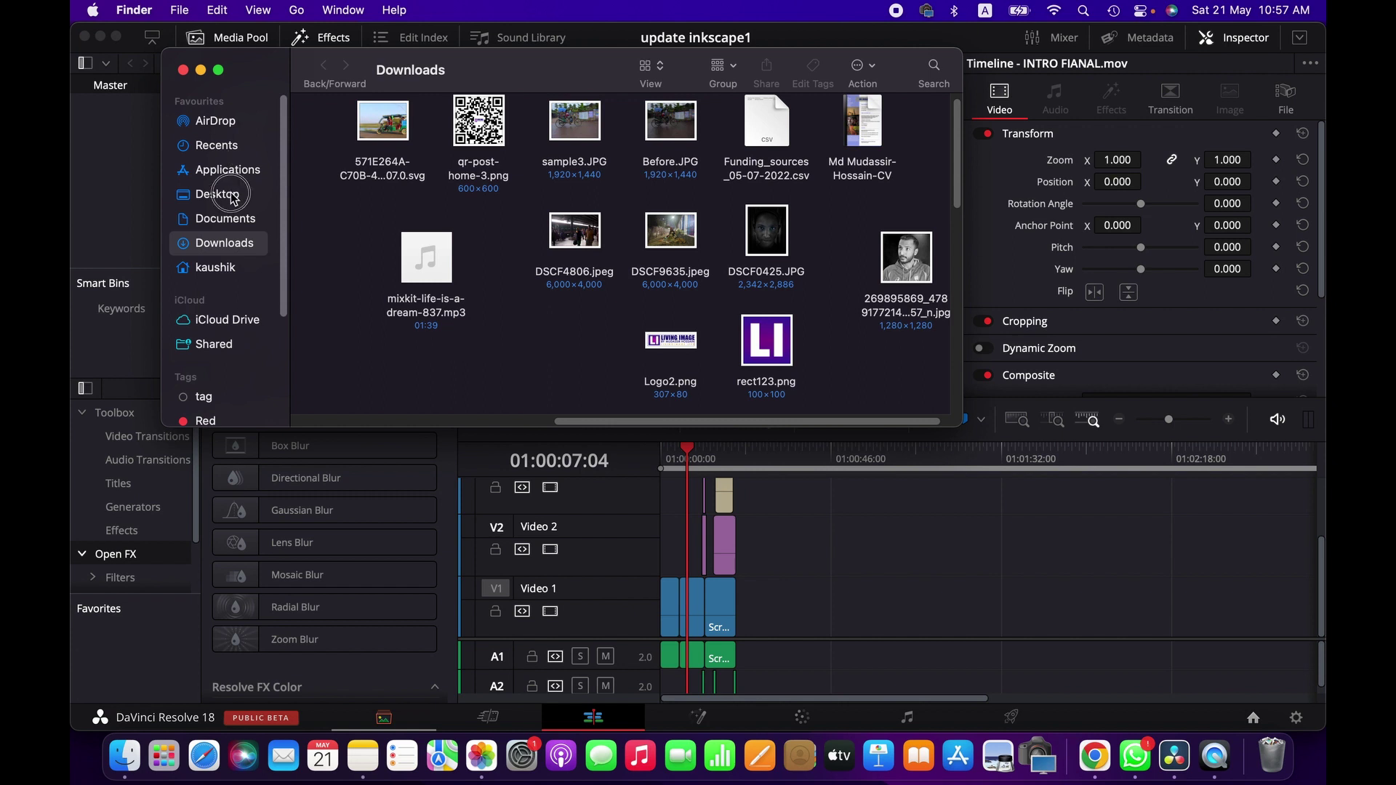
{"action": "left_click", "coordinate": [217, 194]}
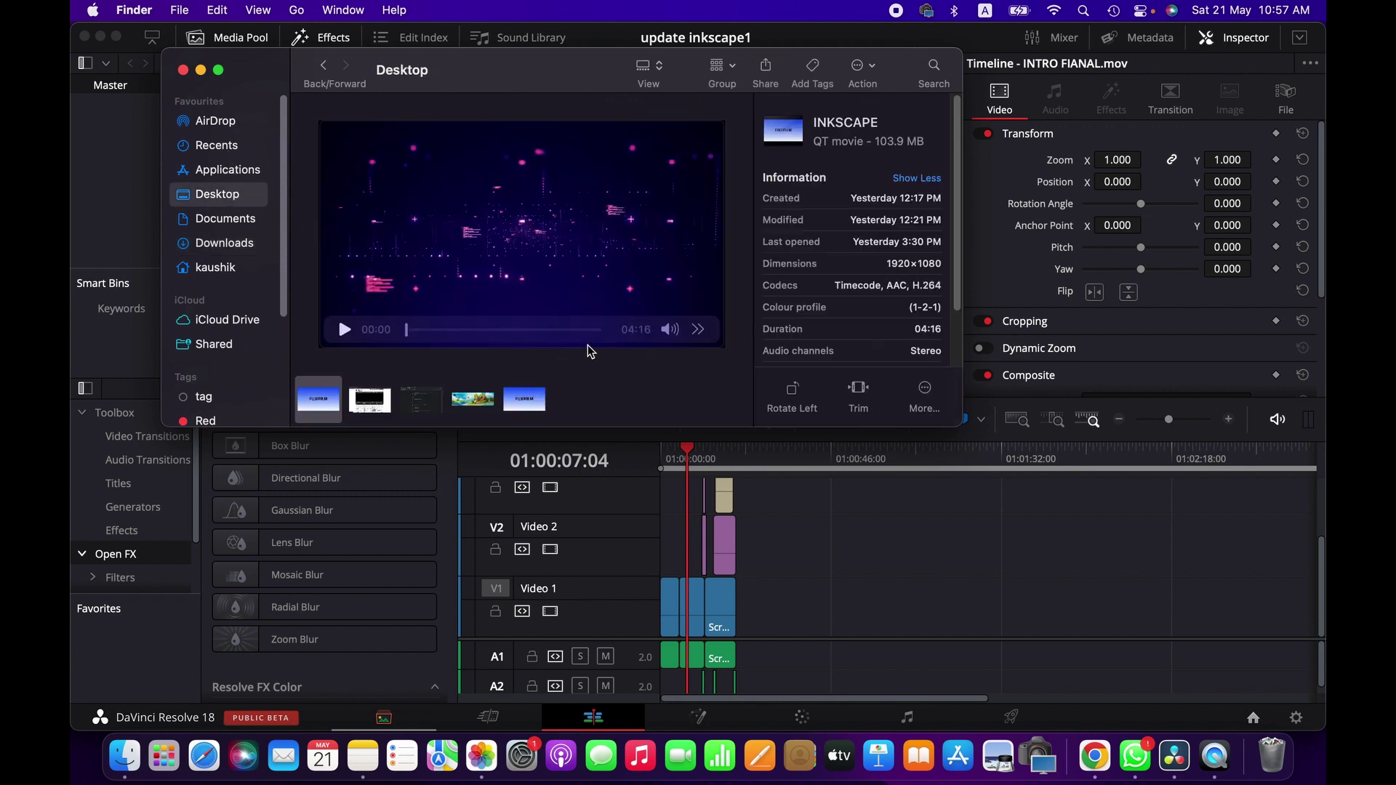
{"action": "left_click", "coordinate": [540, 399]}
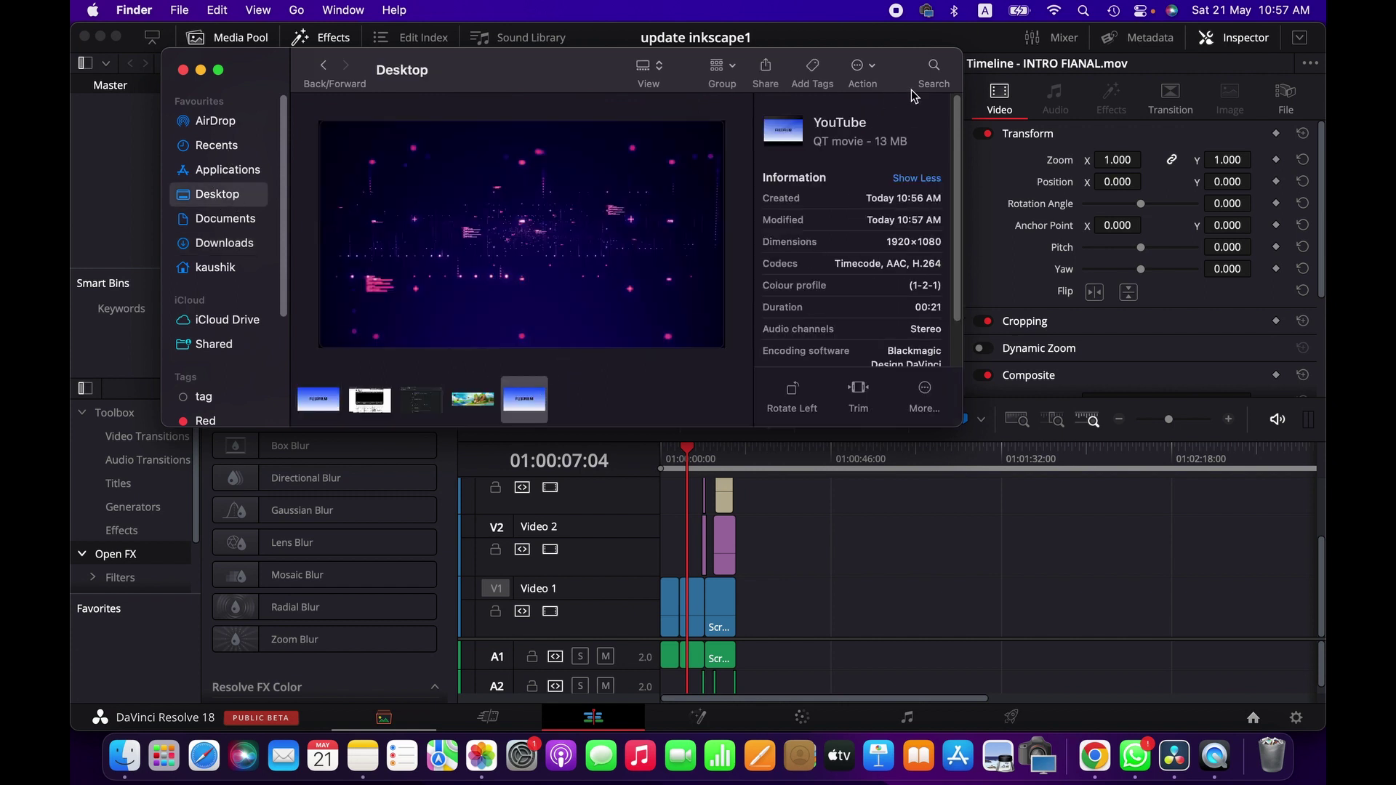
{"action": "left_click", "coordinate": [182, 71]}
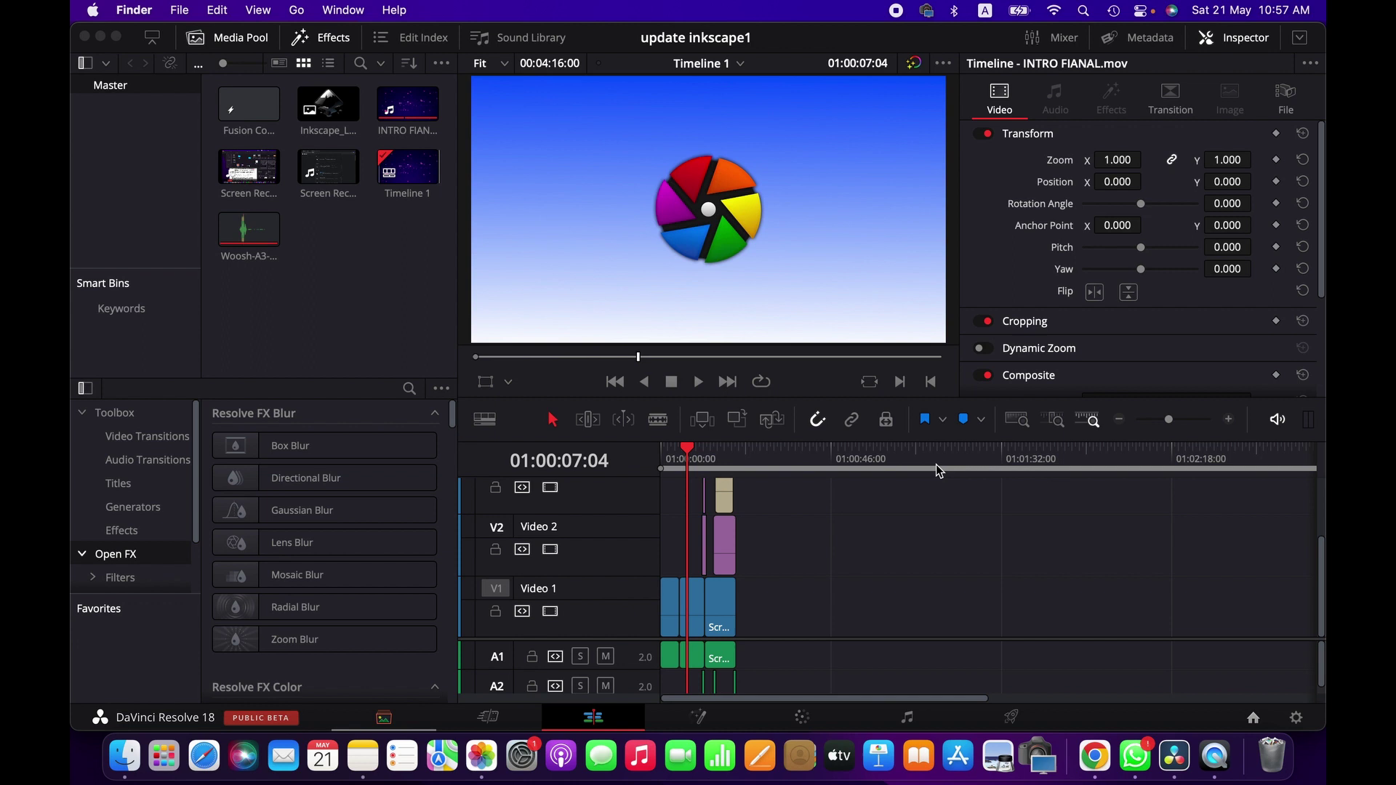
- Switch to Custom Export on the Deliver page with the Desktop as save location
{"action": "left_click", "coordinate": [1011, 720]}
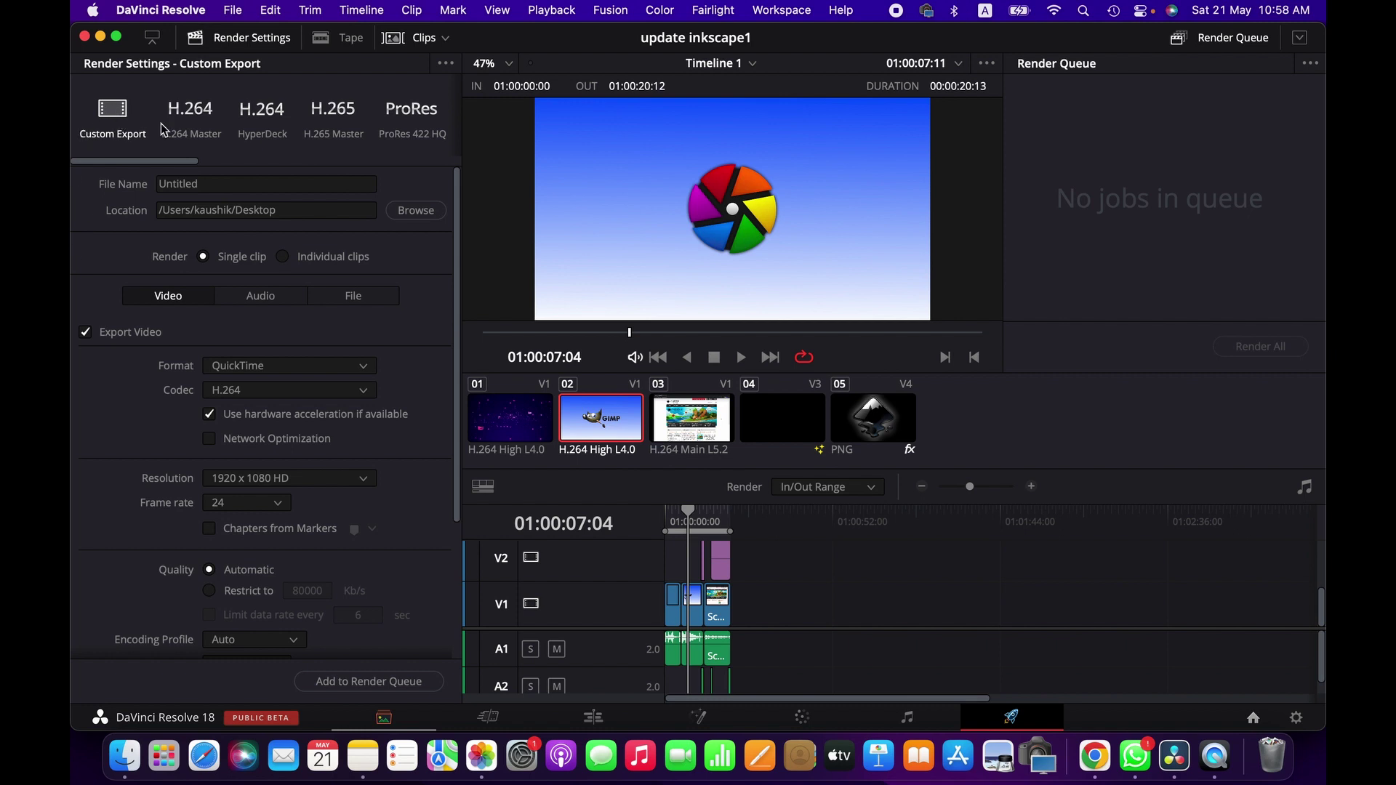
{"action": "left_click", "coordinate": [224, 184]}
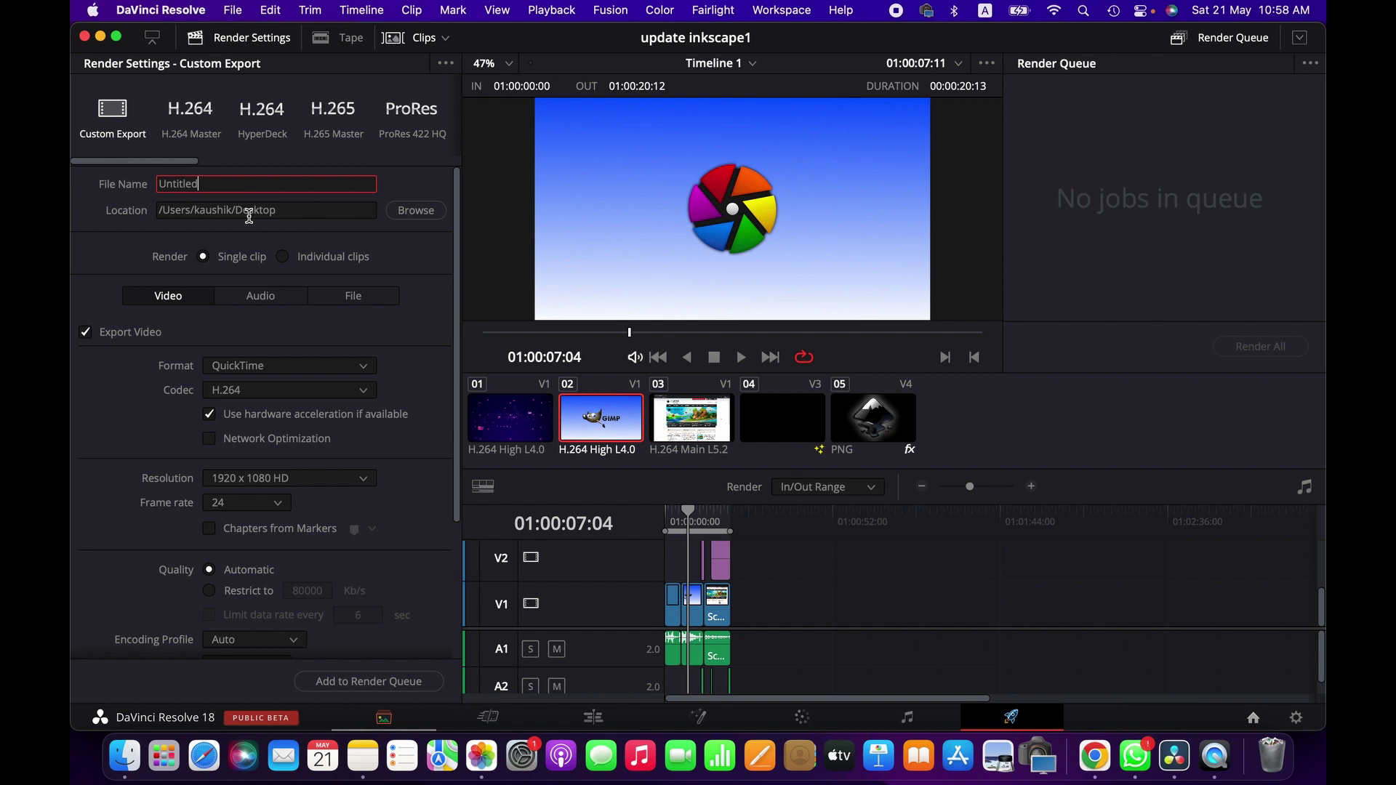
{"action": "left_click", "coordinate": [314, 213]}
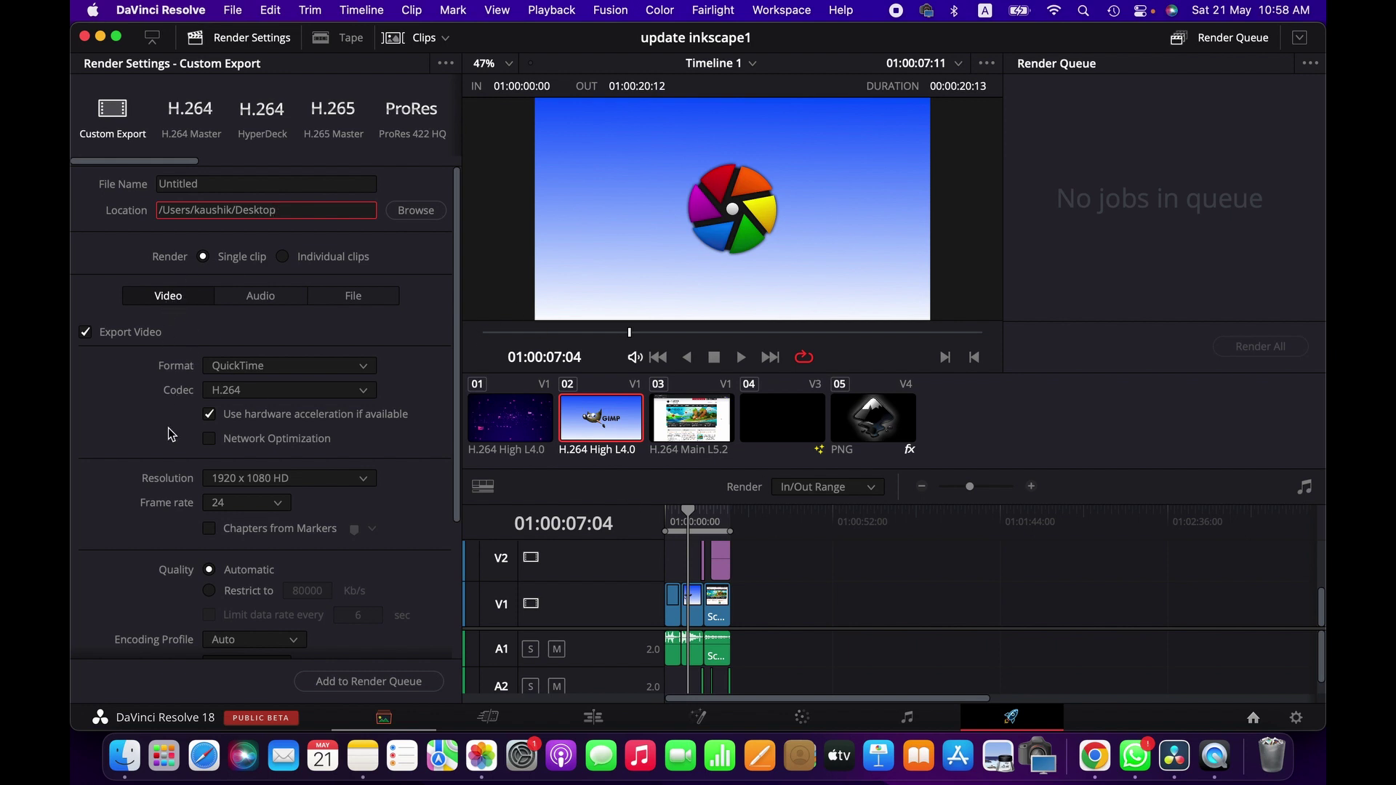
- Set the export format to QuickTime and choose the H.264 codec
{"action": "left_click", "coordinate": [348, 367]}
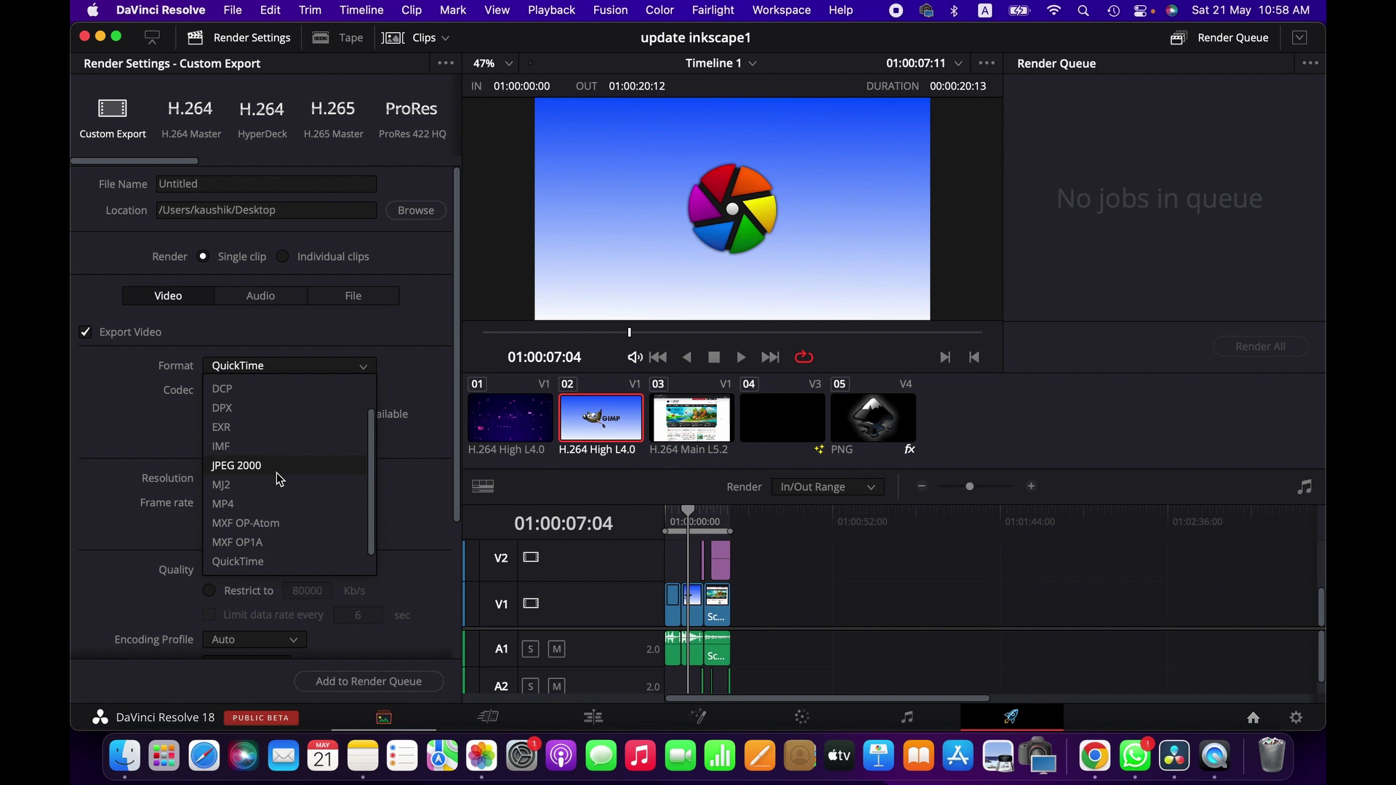
{"action": "scroll", "coordinate": [284, 560], "scroll_direction": "down", "scroll_amount": 1}
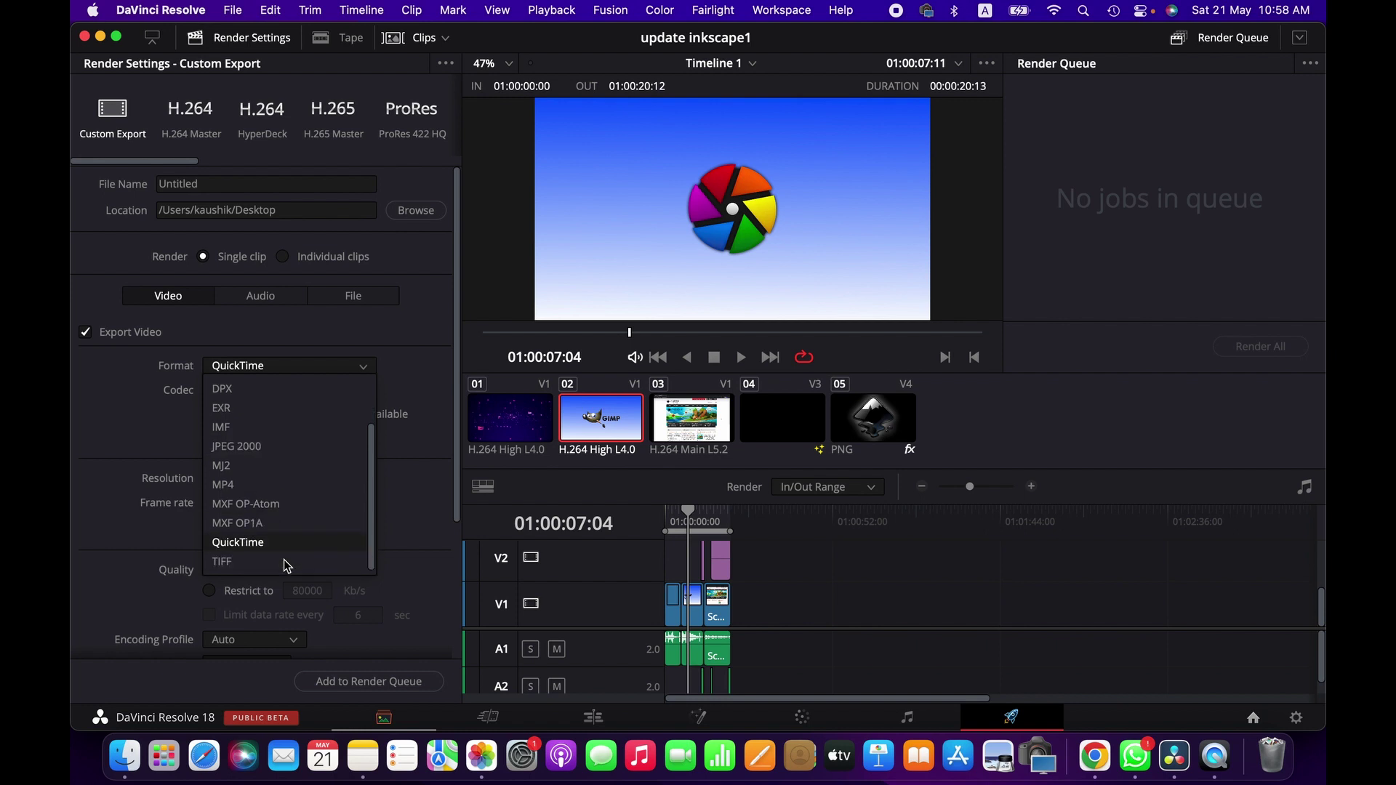
{"action": "scroll", "coordinate": [284, 560], "scroll_direction": "up", "scroll_amount": 3}
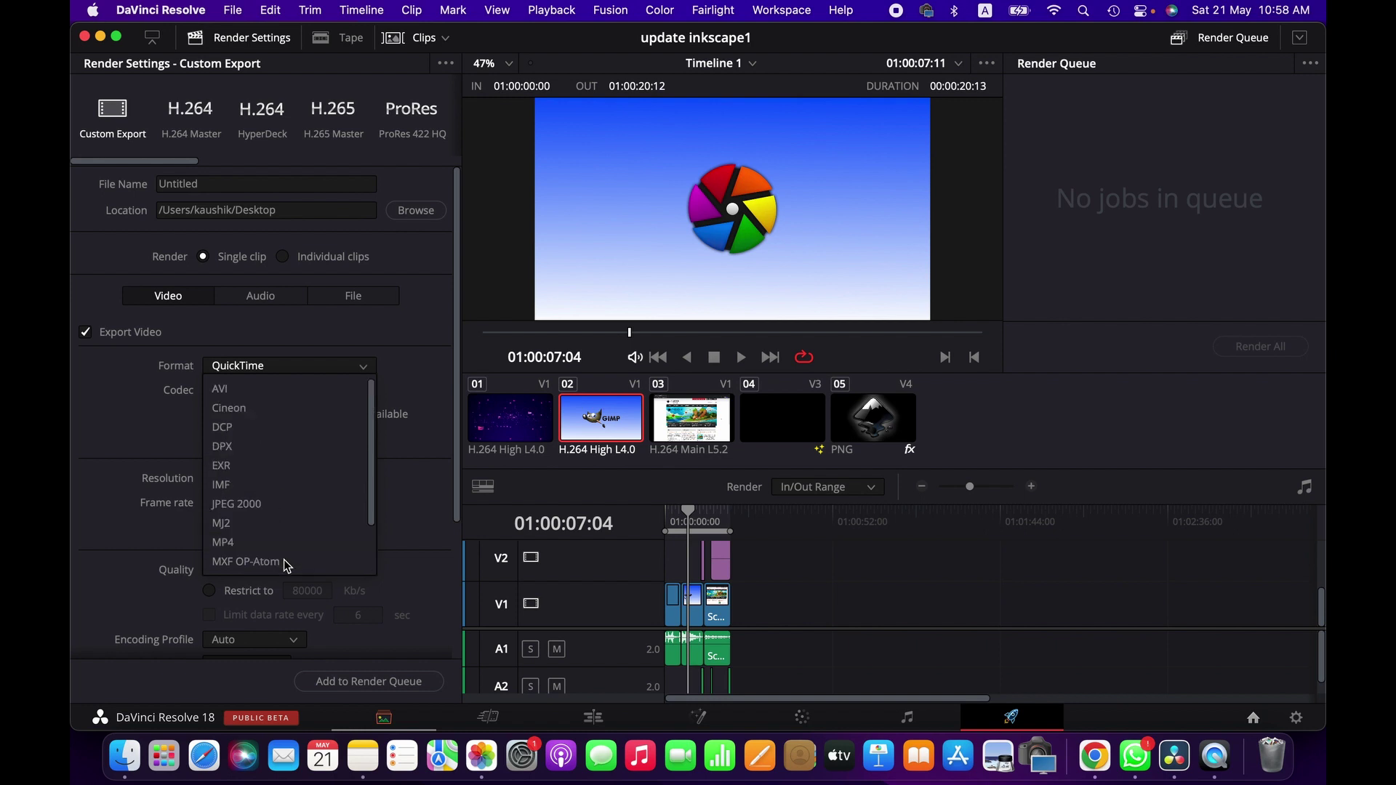
{"action": "left_click", "coordinate": [415, 367]}
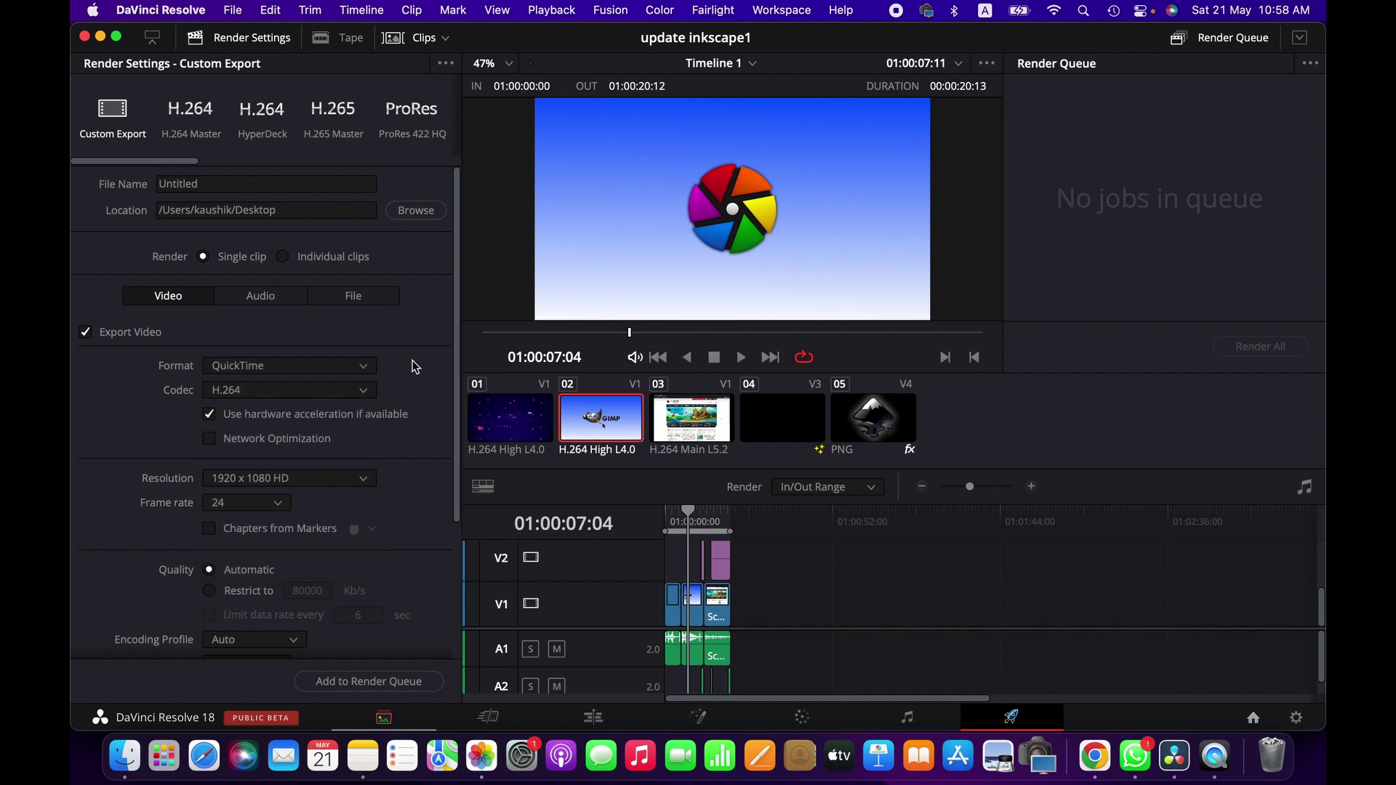
{"action": "left_click", "coordinate": [361, 391]}
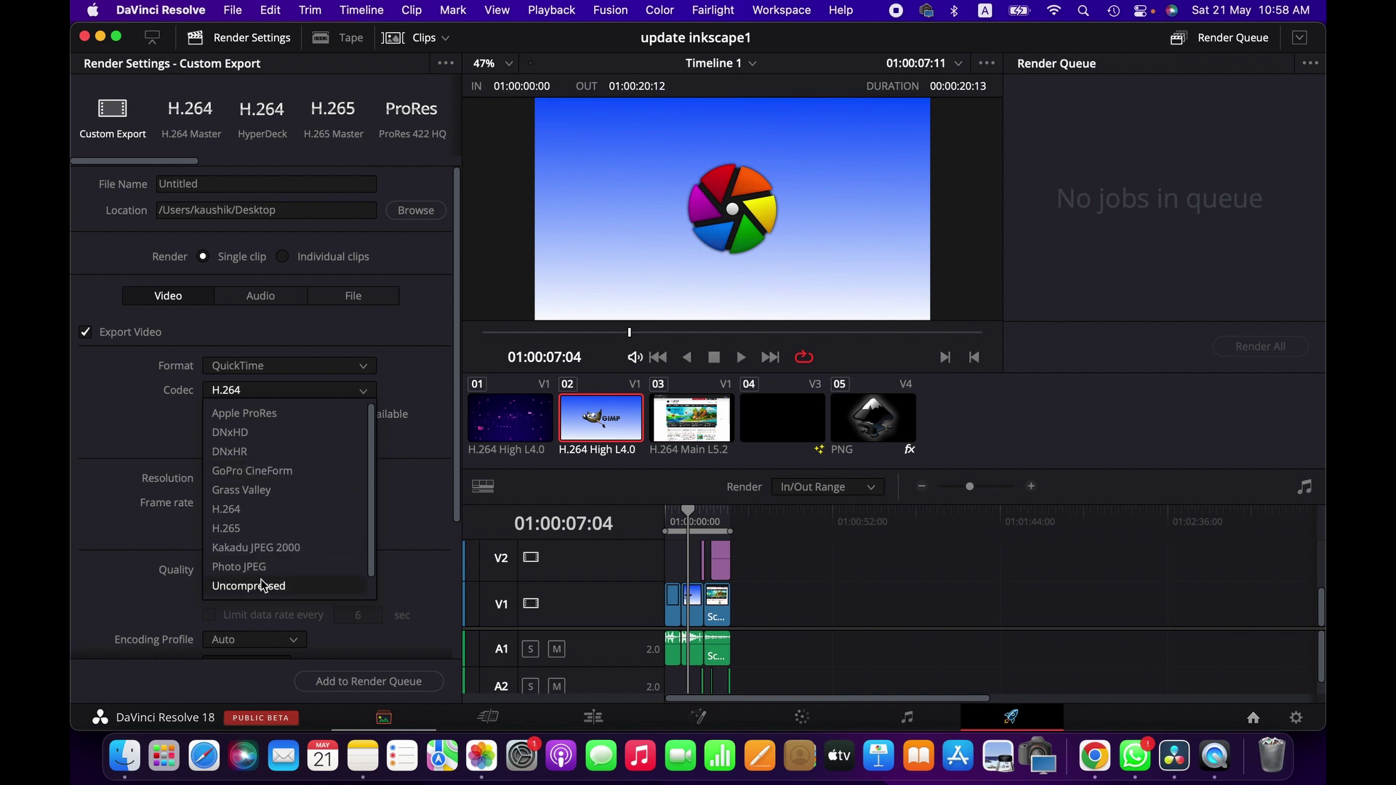
{"action": "scroll", "coordinate": [298, 575], "scroll_direction": "down", "scroll_amount": 1}
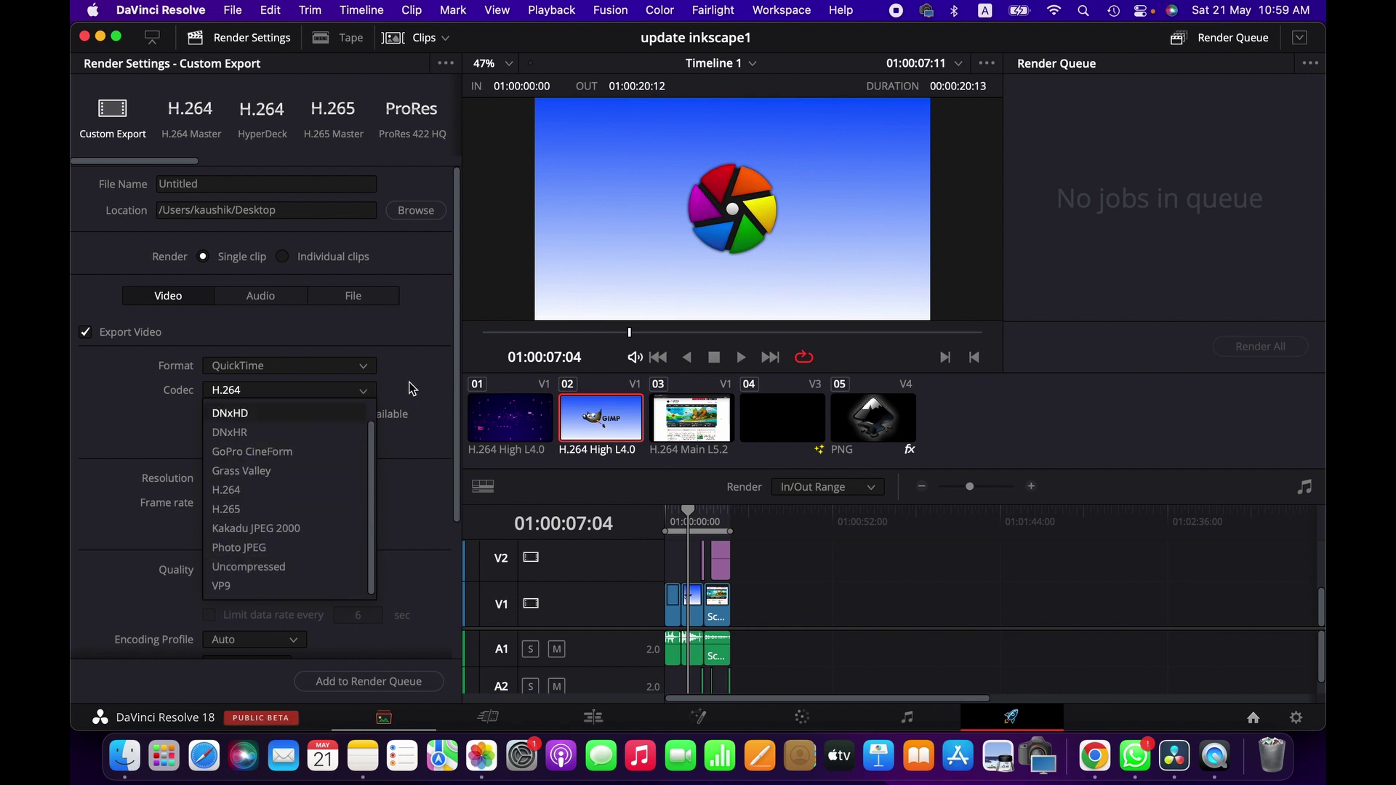
{"action": "scroll", "coordinate": [286, 432], "scroll_direction": "up", "scroll_amount": 1}
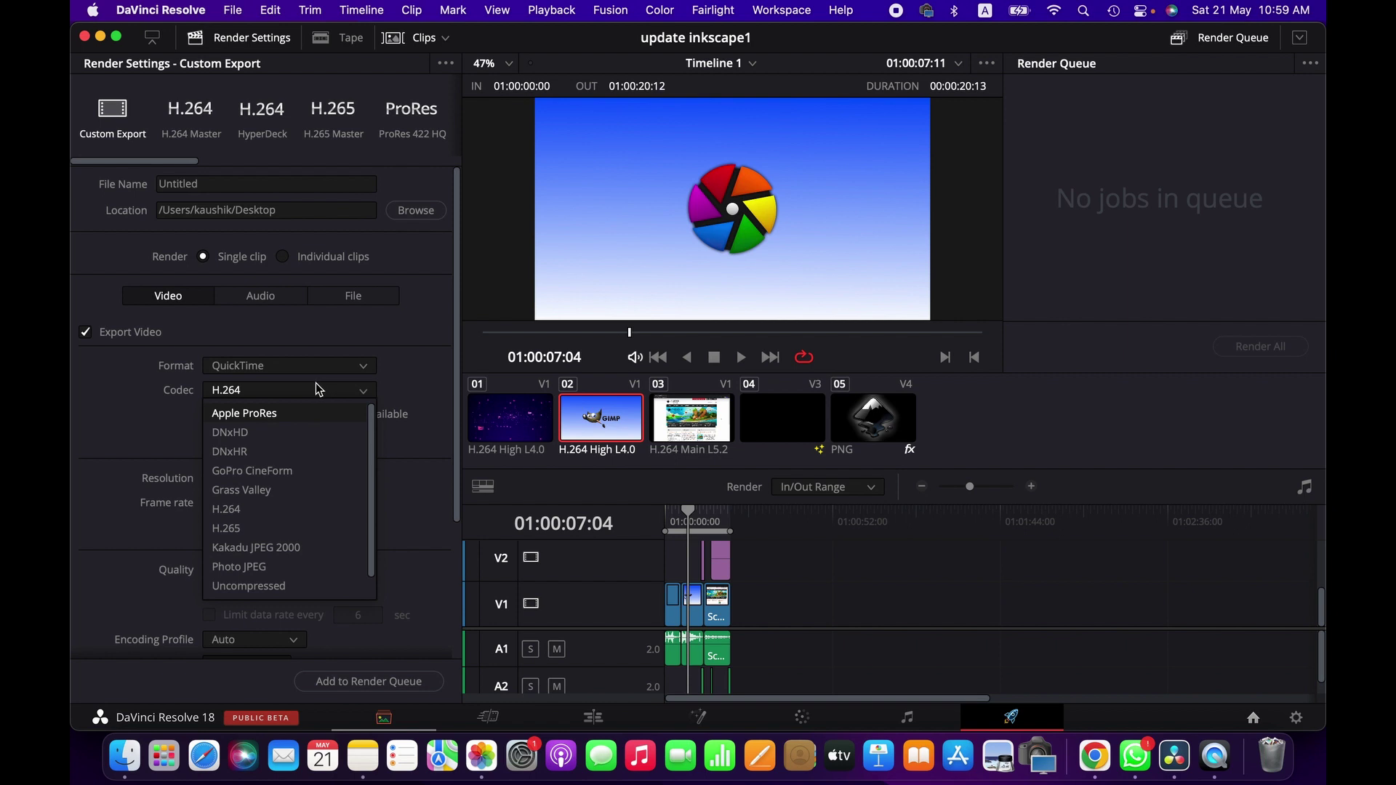
- Keep the H.264 codec, 1920 x 1080 HD resolution and a 24 fps frame rate
{"action": "left_click", "coordinate": [332, 394]}
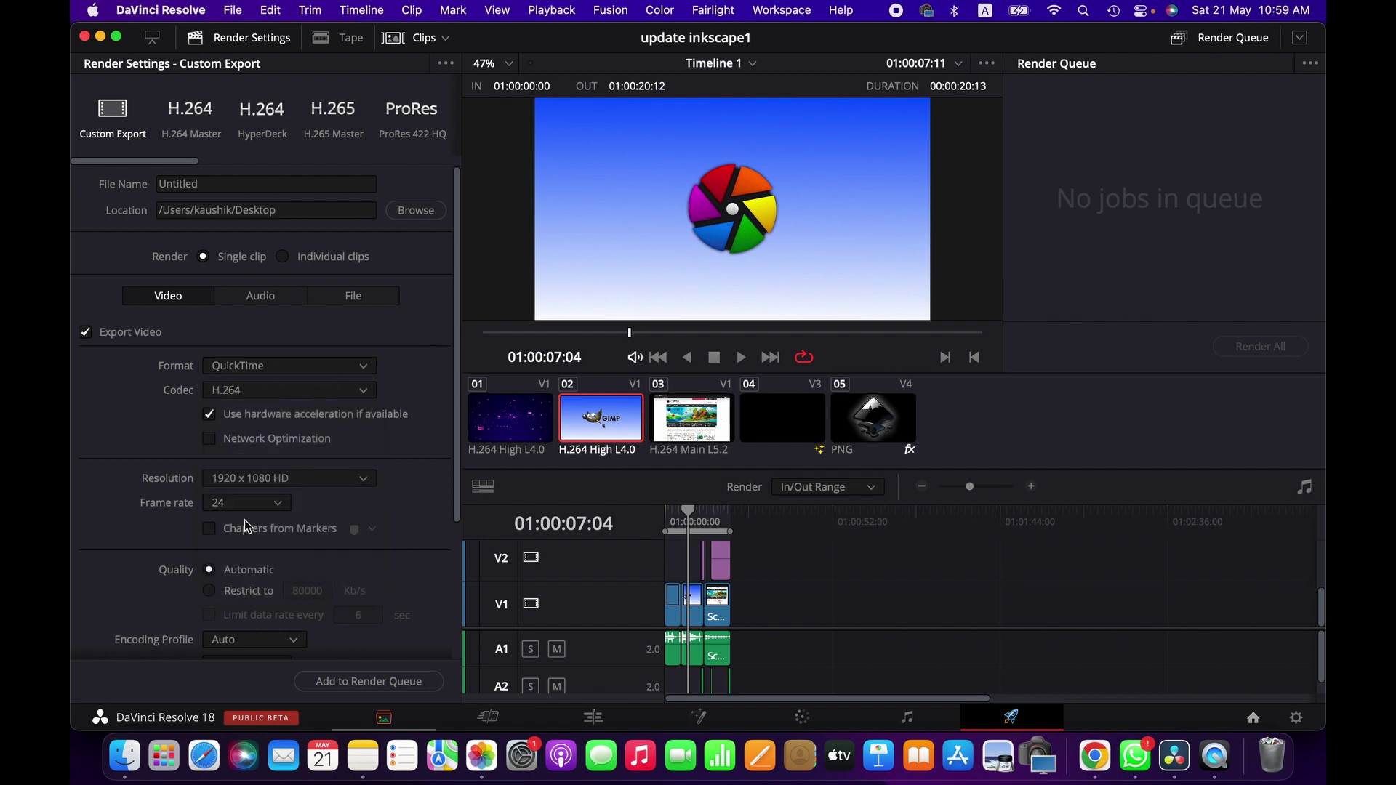
{"action": "left_click", "coordinate": [312, 479]}
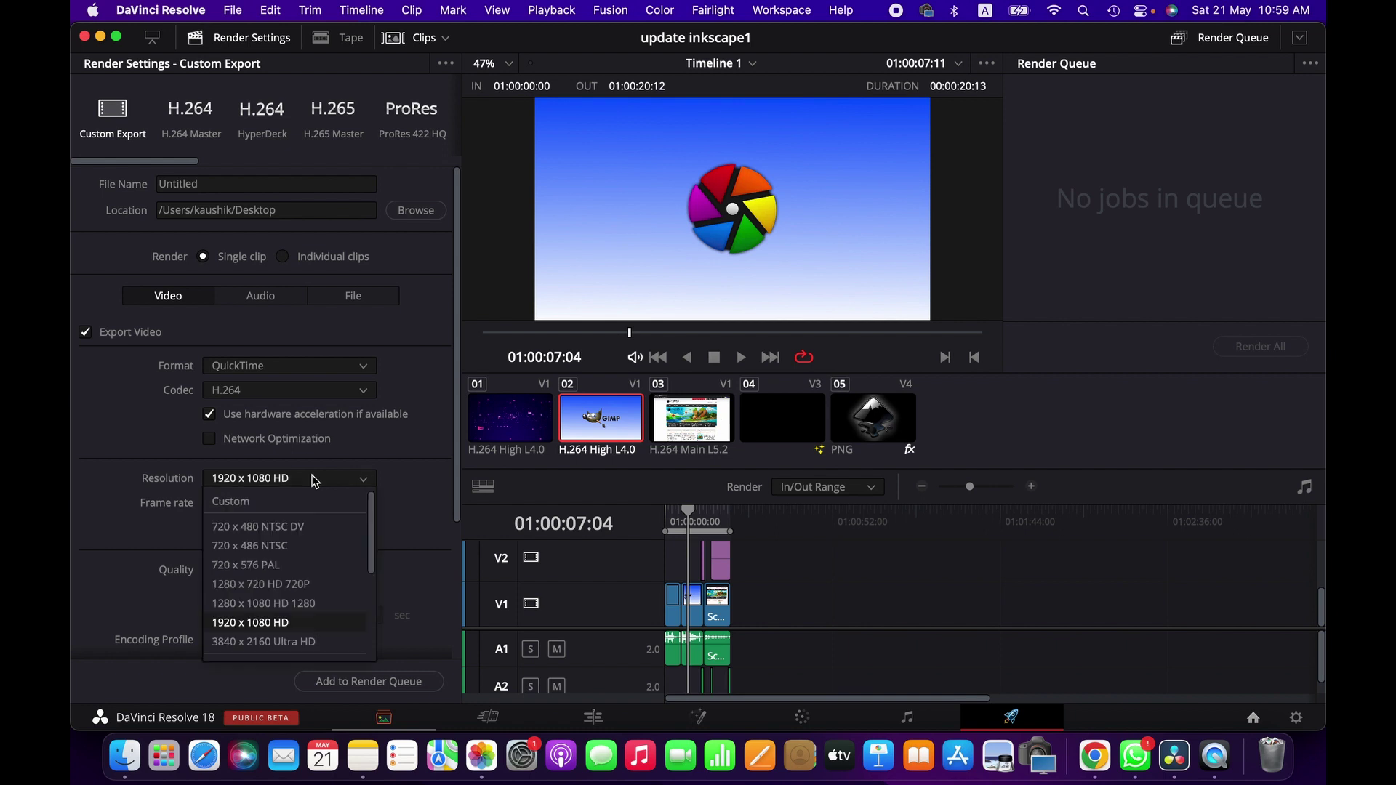
{"action": "left_click", "coordinate": [312, 476]}
{"action": "left_click", "coordinate": [312, 477]}
{"action": "left_click", "coordinate": [346, 476]}
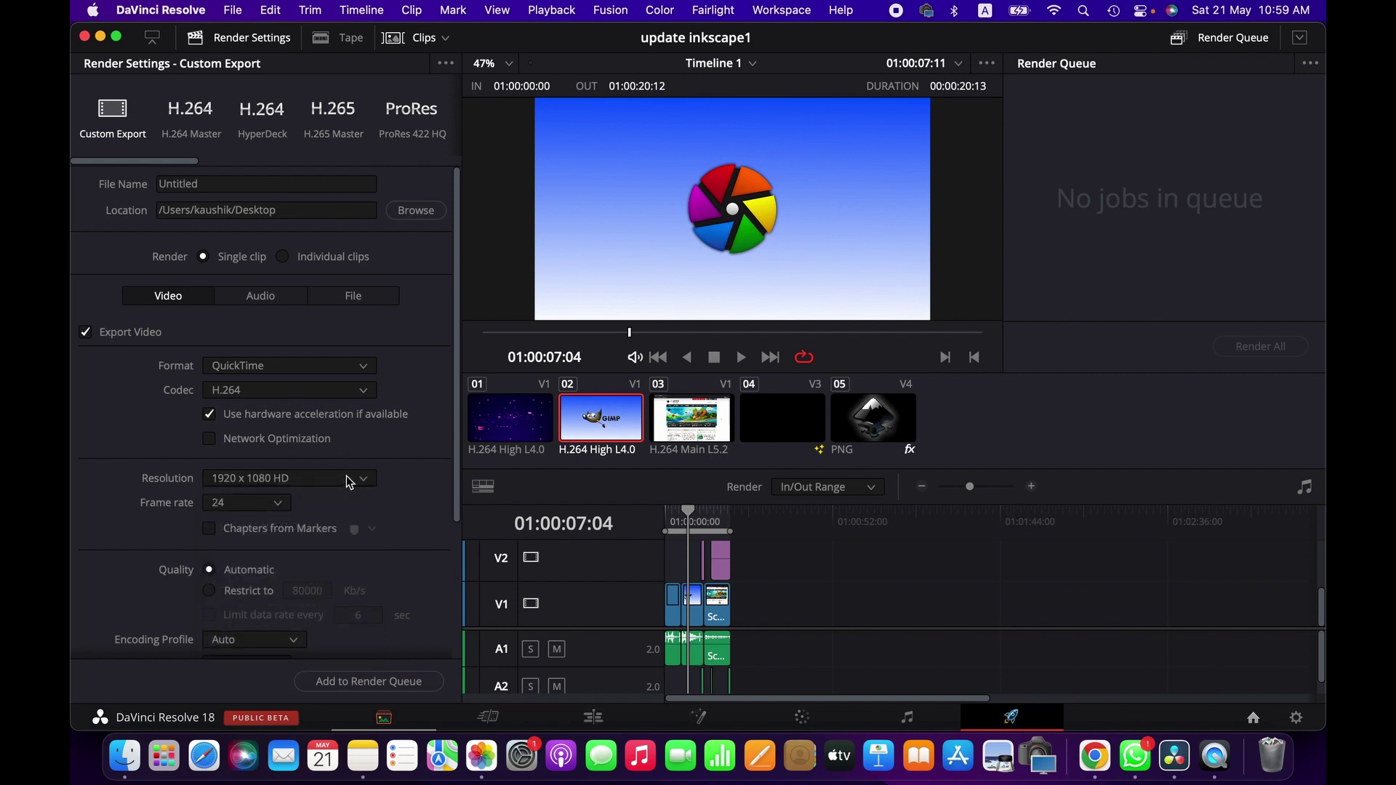
{"action": "left_click", "coordinate": [278, 509]}
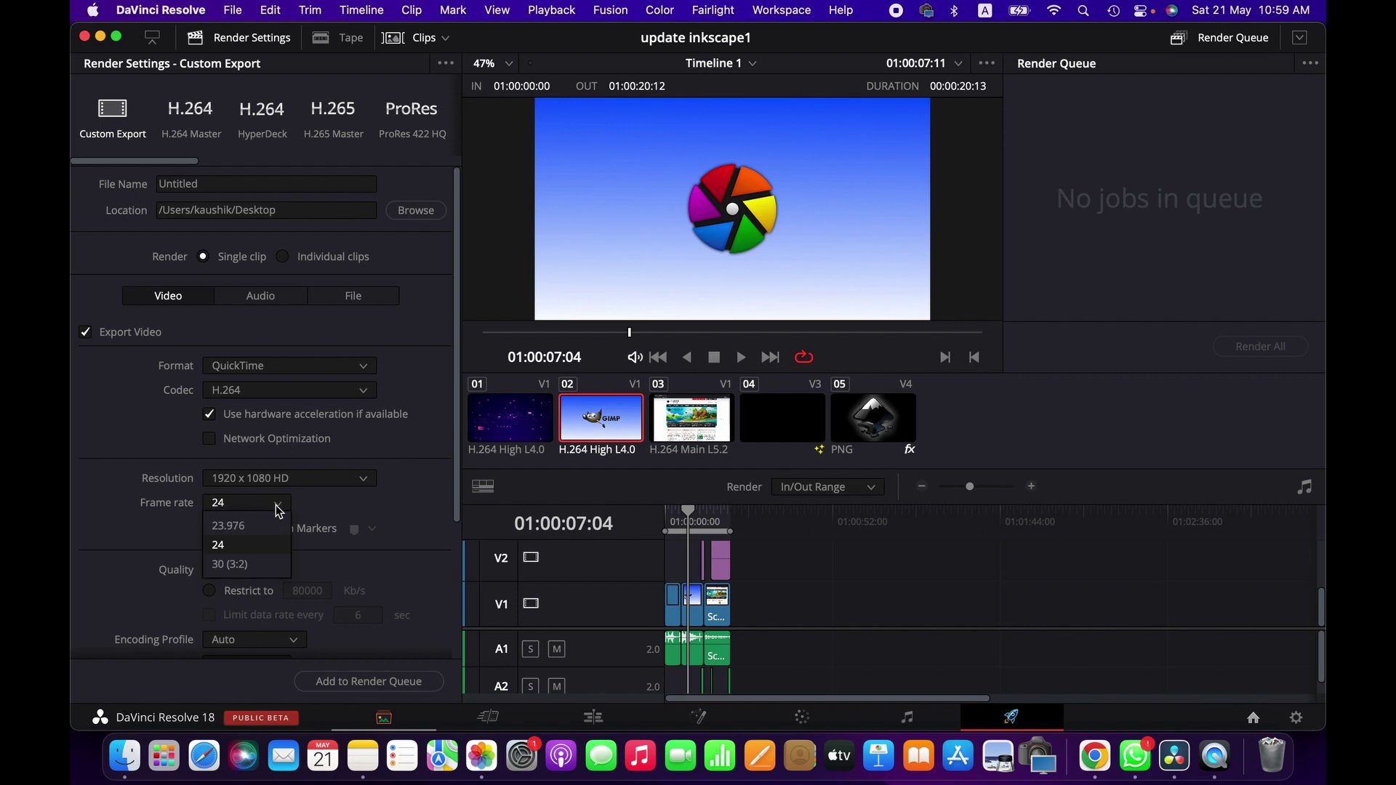
{"action": "left_click", "coordinate": [277, 509]}
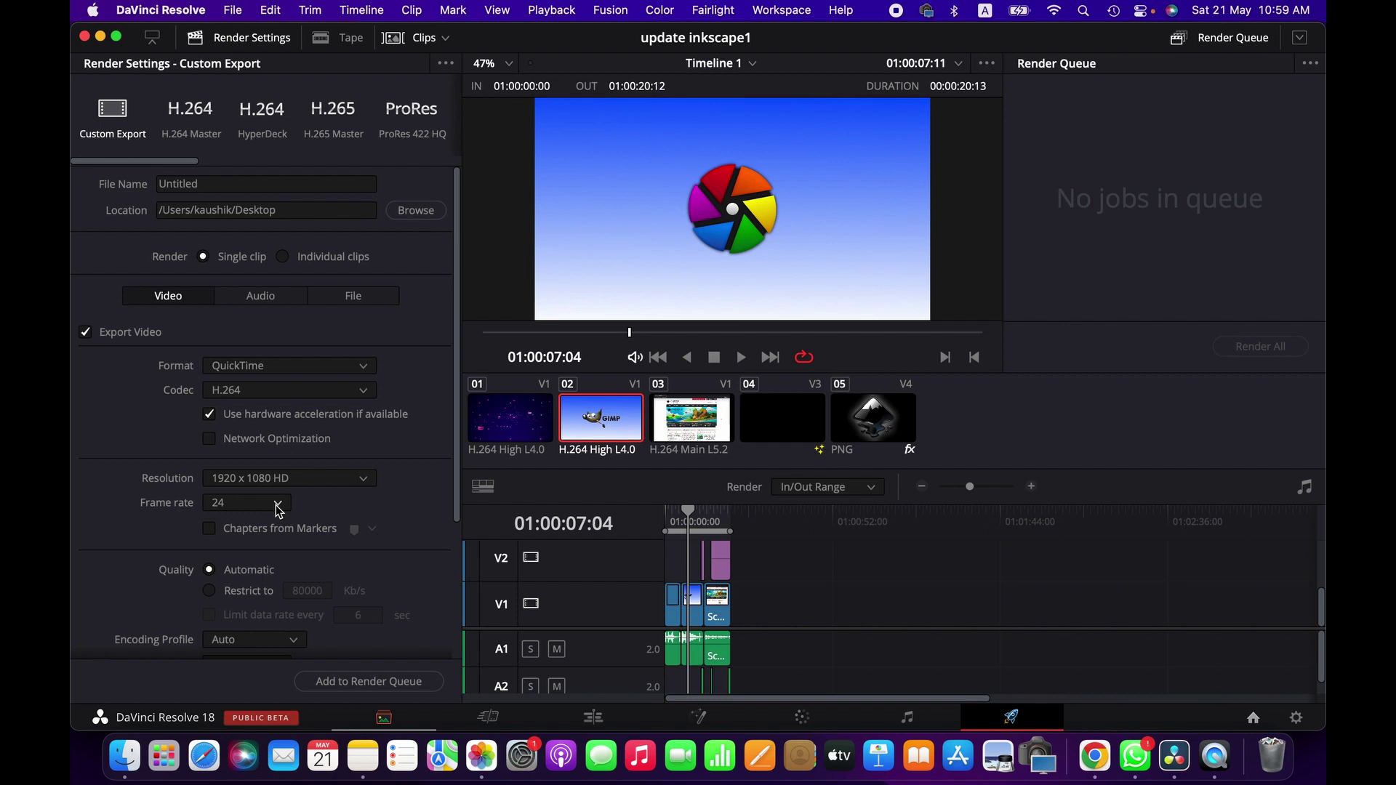
{"action": "scroll", "coordinate": [299, 561], "scroll_direction": "down", "scroll_amount": 6}
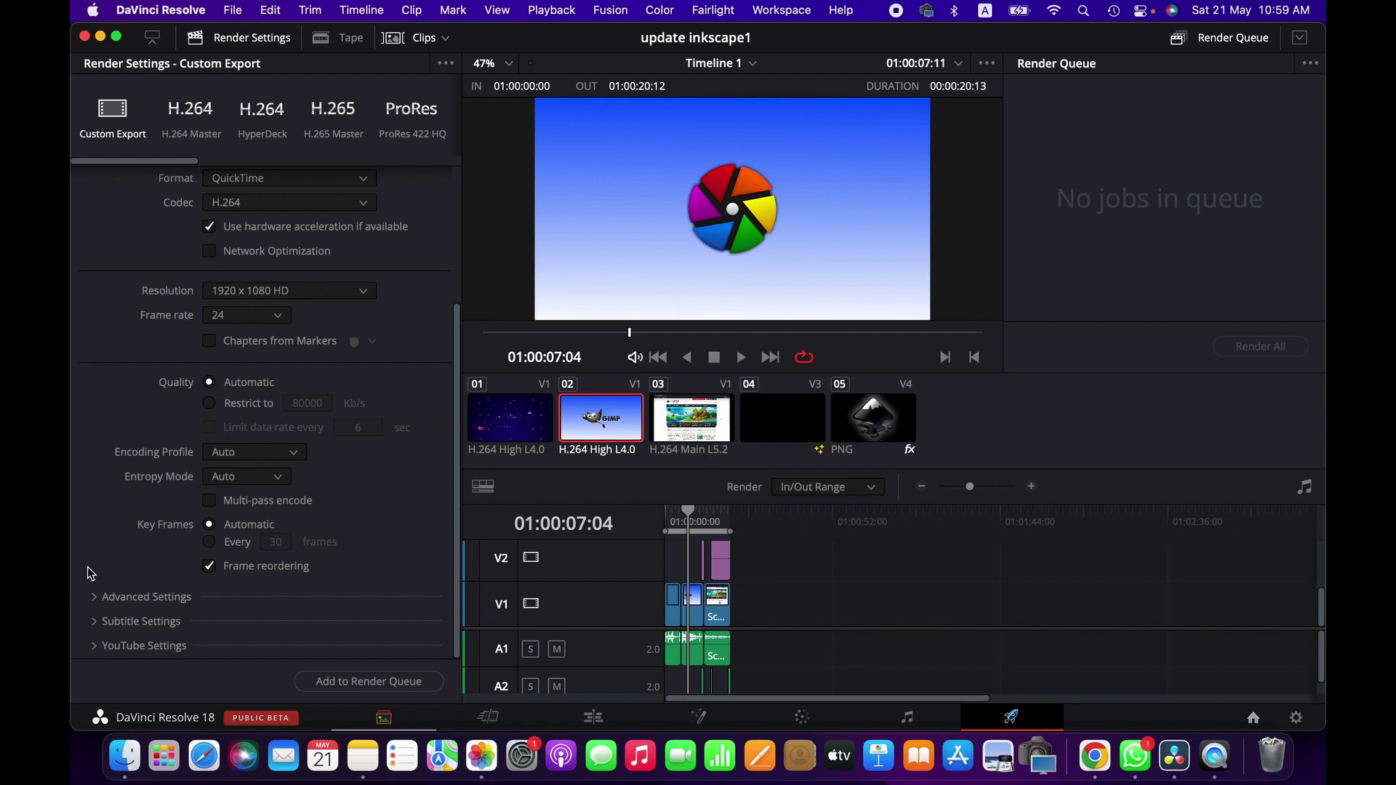
{"action": "left_click", "coordinate": [295, 453]}
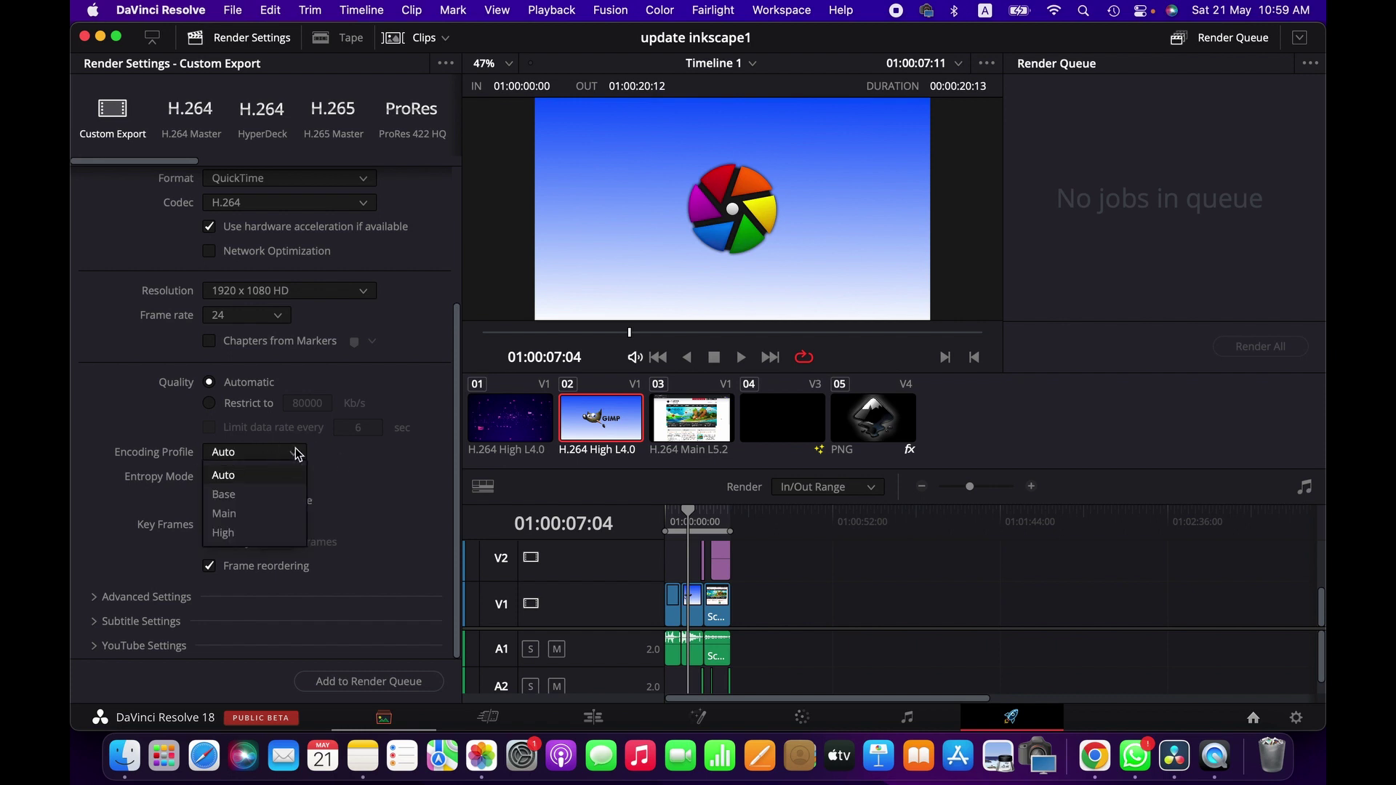
{"action": "left_click", "coordinate": [296, 453]}
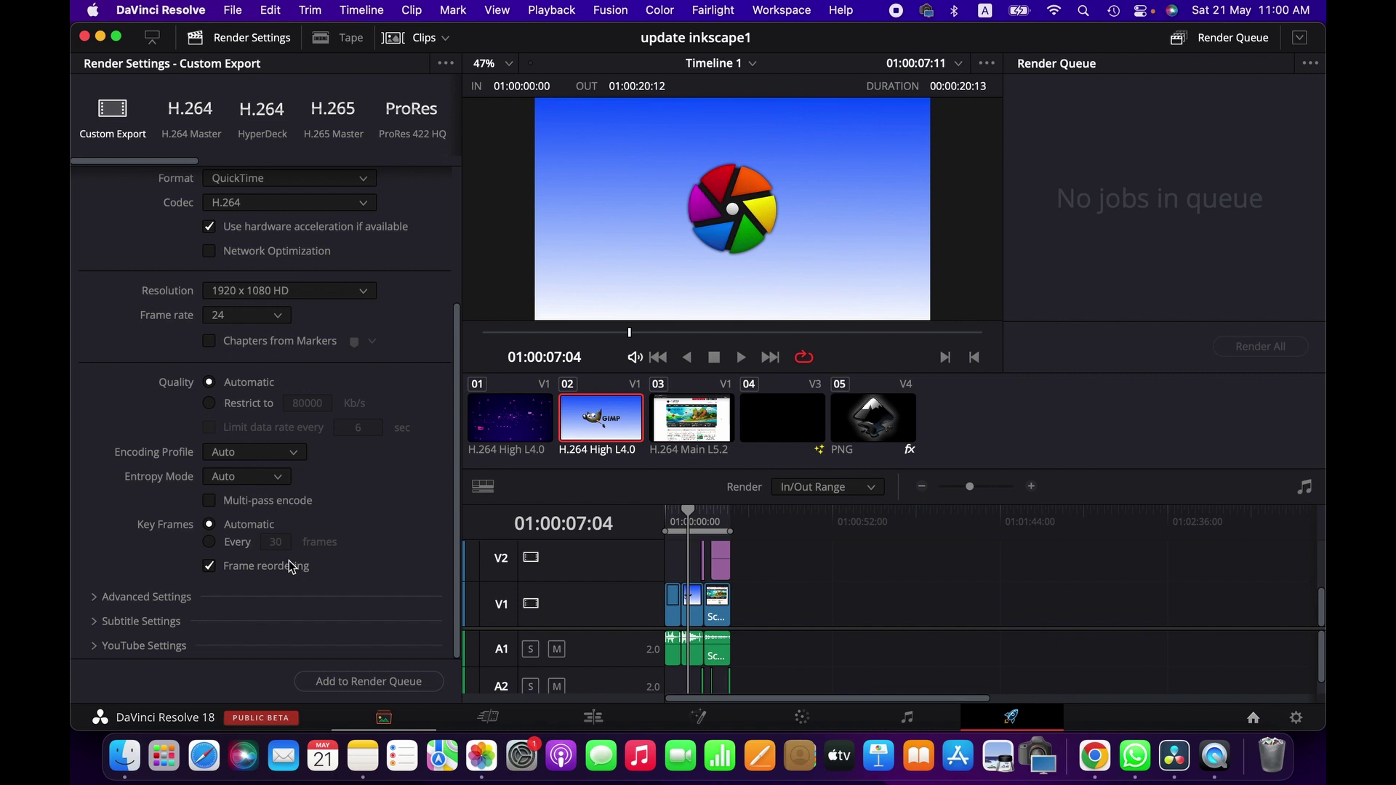
- Expand Advanced Settings, leaving bypass re-encode when possible enabled
{"action": "left_click", "coordinate": [143, 605]}
{"action": "scroll", "coordinate": [299, 548], "scroll_direction": "down", "scroll_amount": 5}
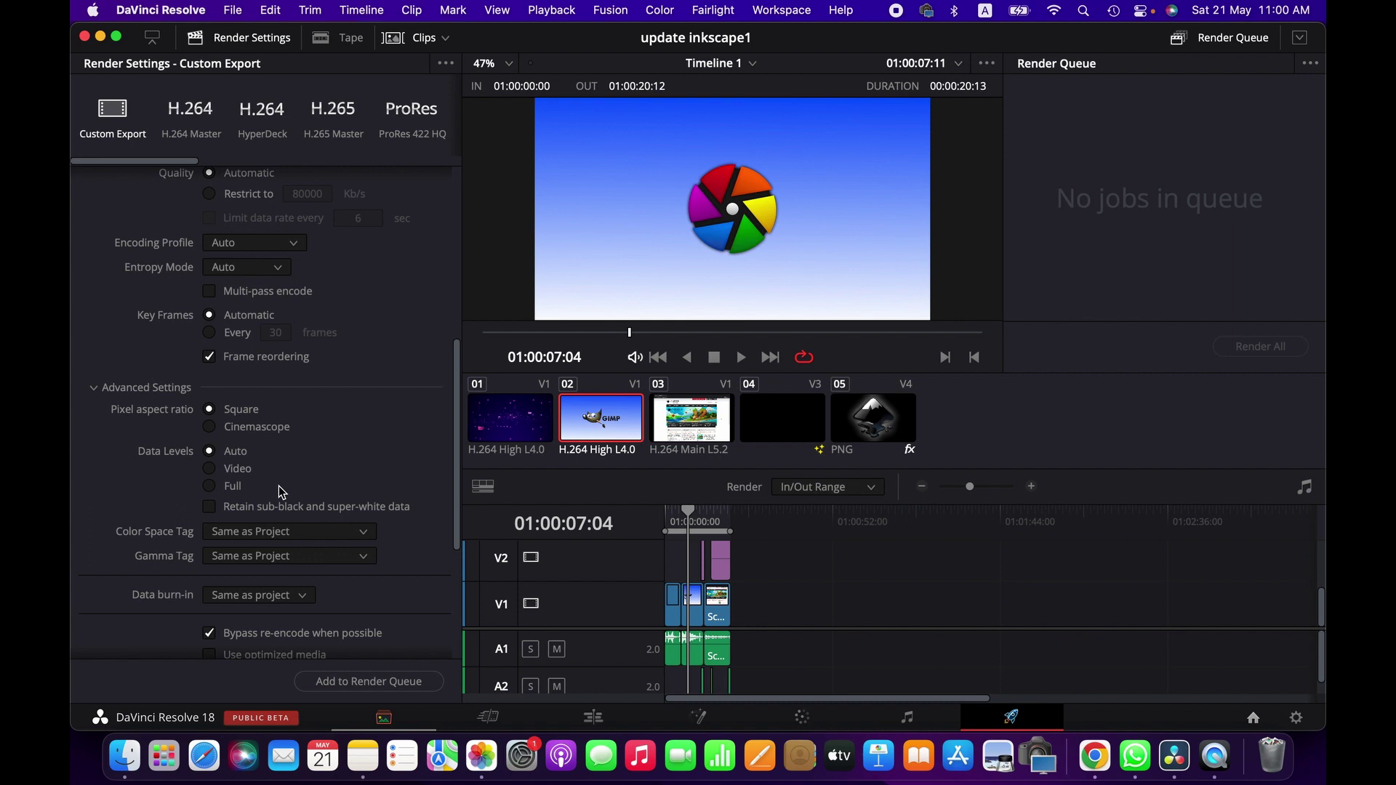
{"action": "scroll", "coordinate": [278, 488], "scroll_direction": "down", "scroll_amount": 3}
{"action": "scroll", "coordinate": [267, 484], "scroll_direction": "down", "scroll_amount": 4}
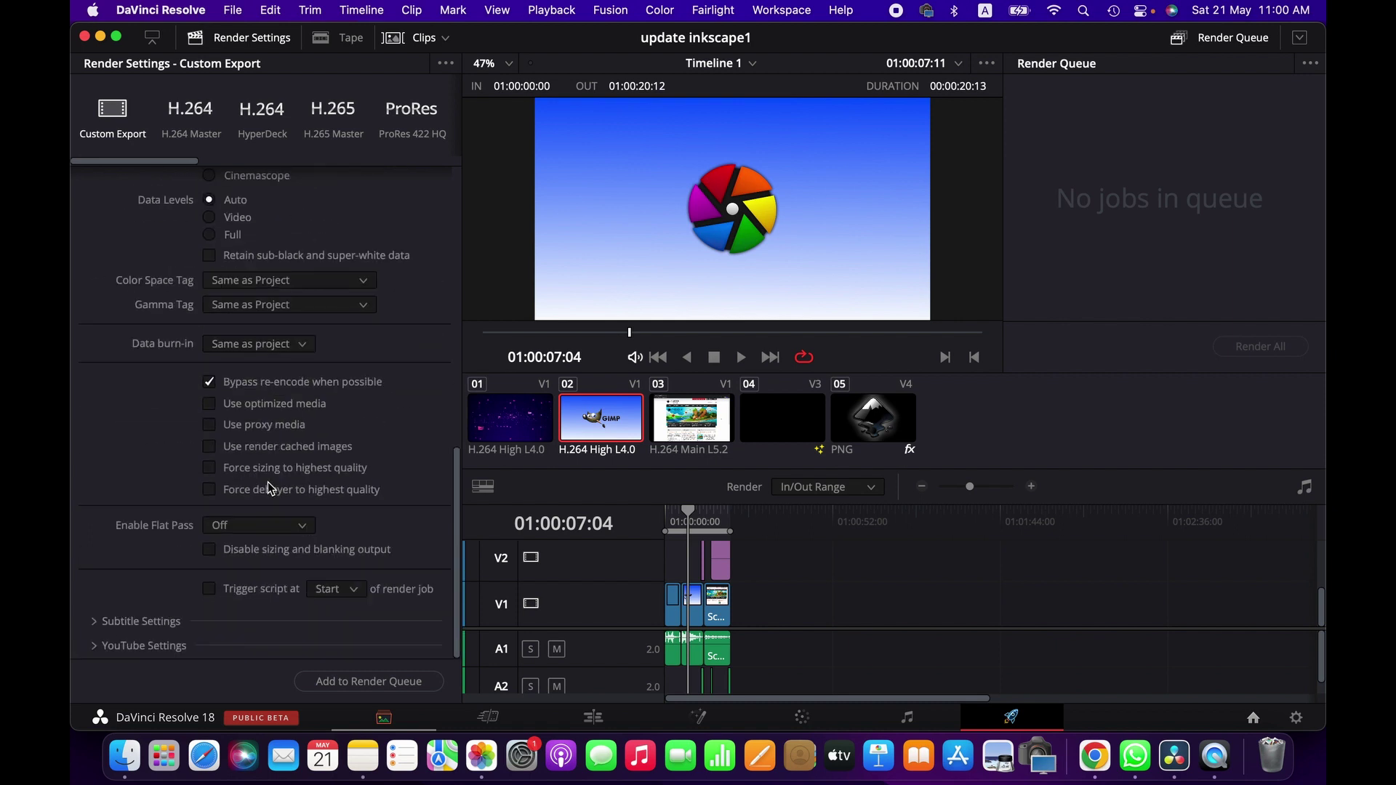
- Expand Subtitle Settings and leave Export Subtitle unchecked
{"action": "left_click", "coordinate": [145, 622]}
{"action": "scroll", "coordinate": [244, 534], "scroll_direction": "down", "scroll_amount": 3}
{"action": "scroll", "coordinate": [244, 539], "scroll_direction": "down", "scroll_amount": 1}
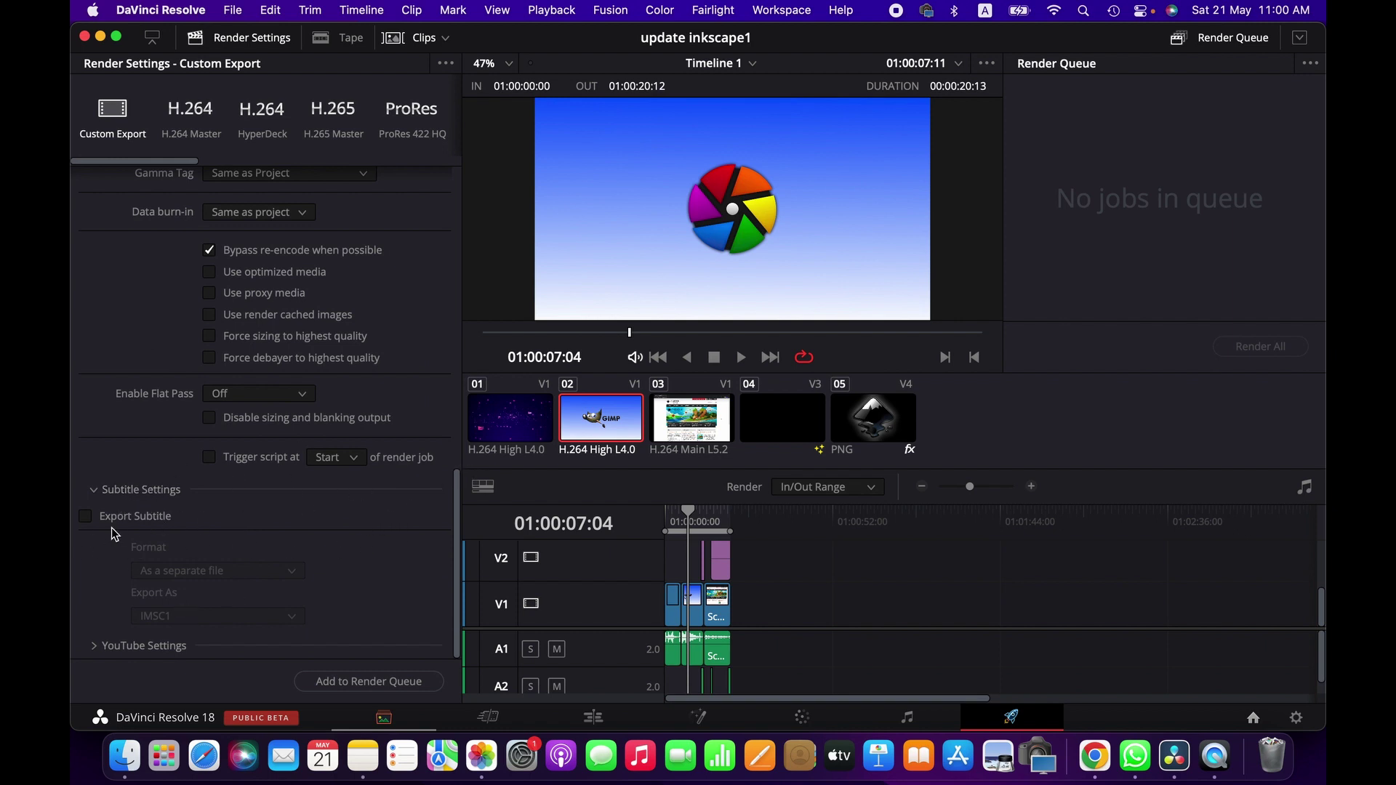
{"action": "left_click", "coordinate": [86, 516]}
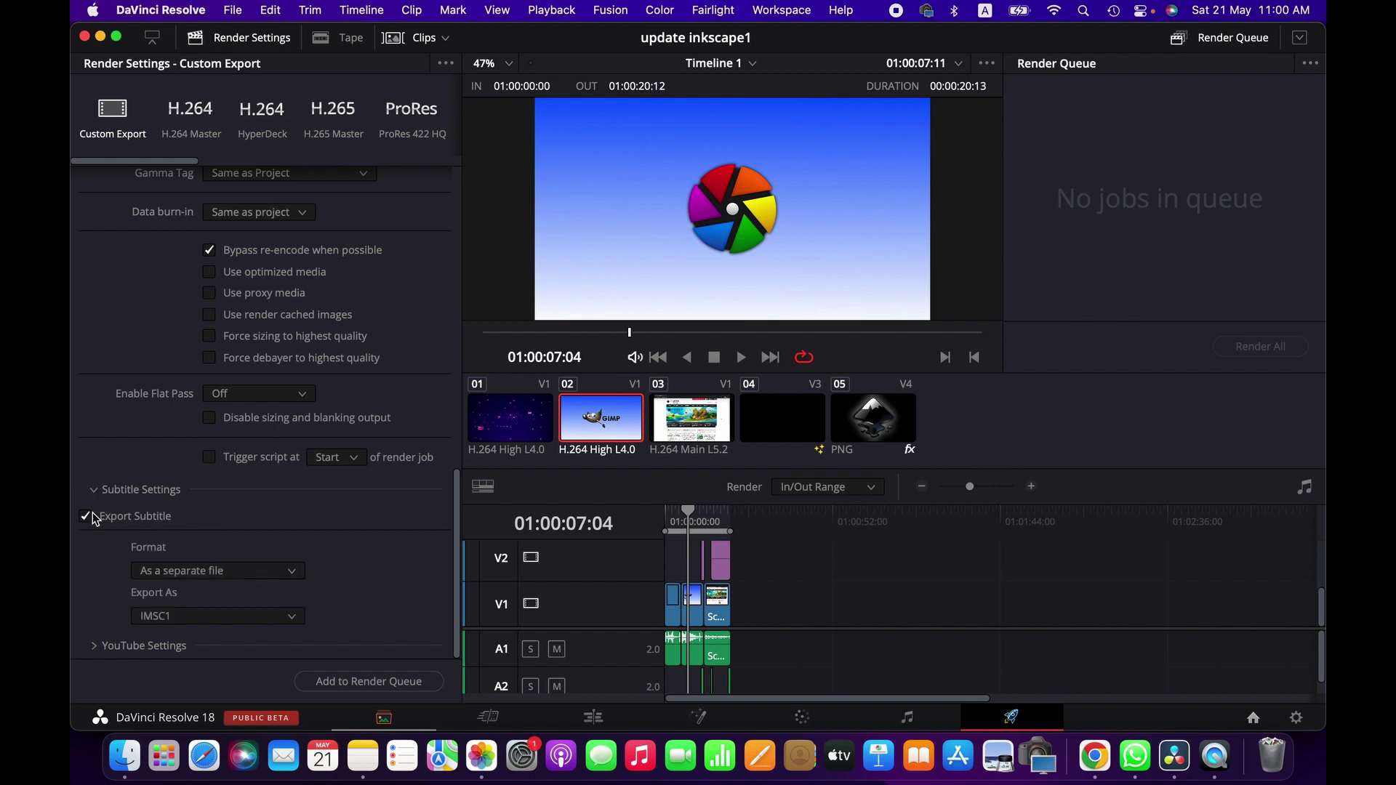
{"action": "left_click", "coordinate": [86, 515]}
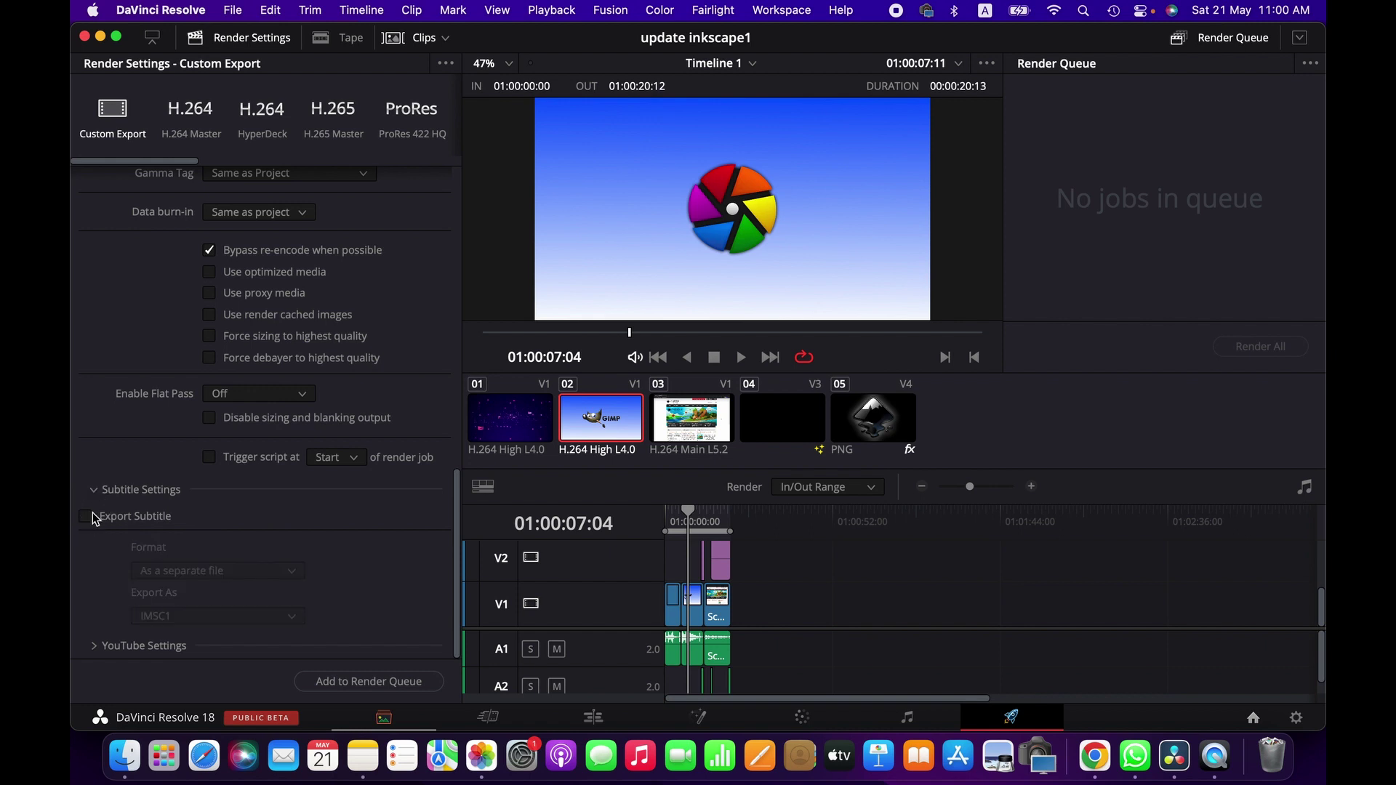
{"action": "left_click", "coordinate": [86, 516]}
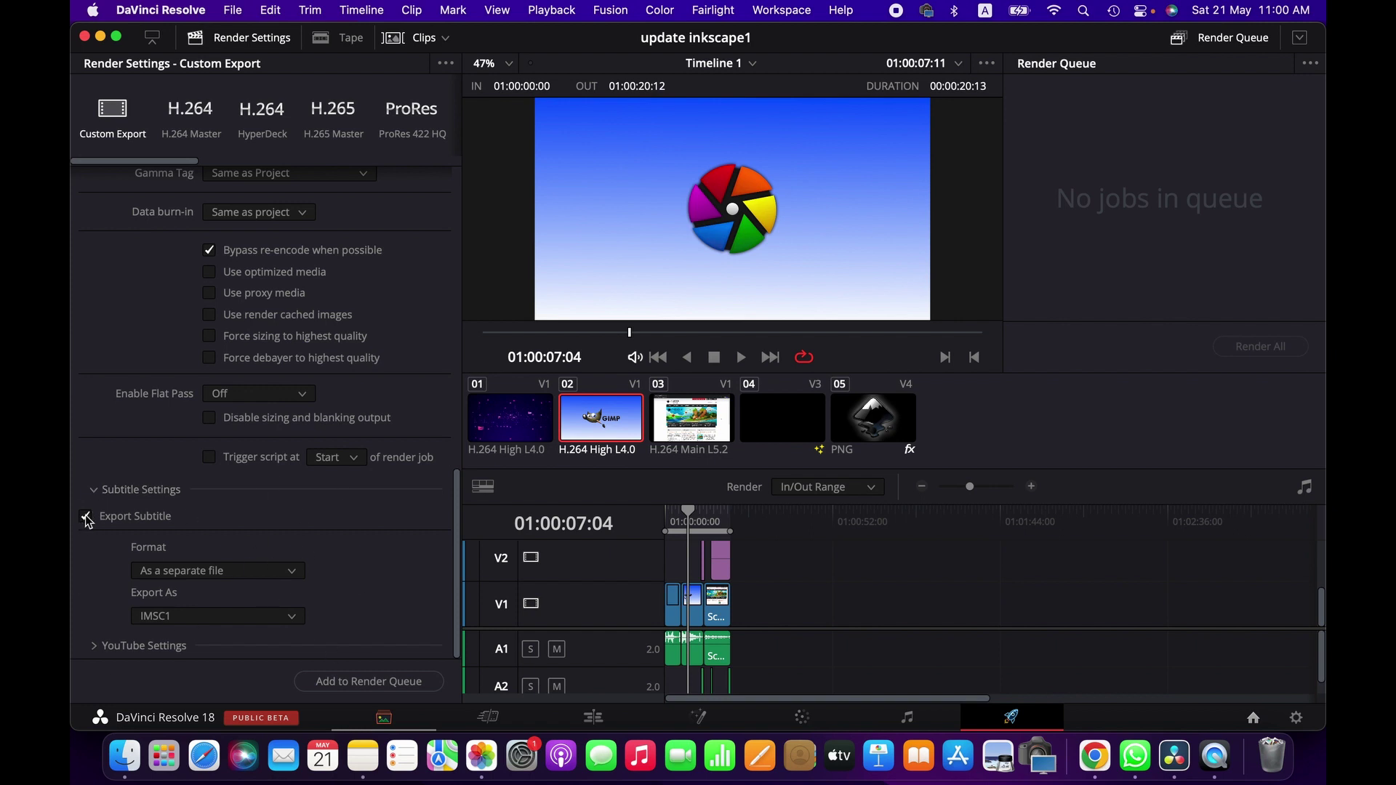
{"action": "left_click", "coordinate": [86, 517]}
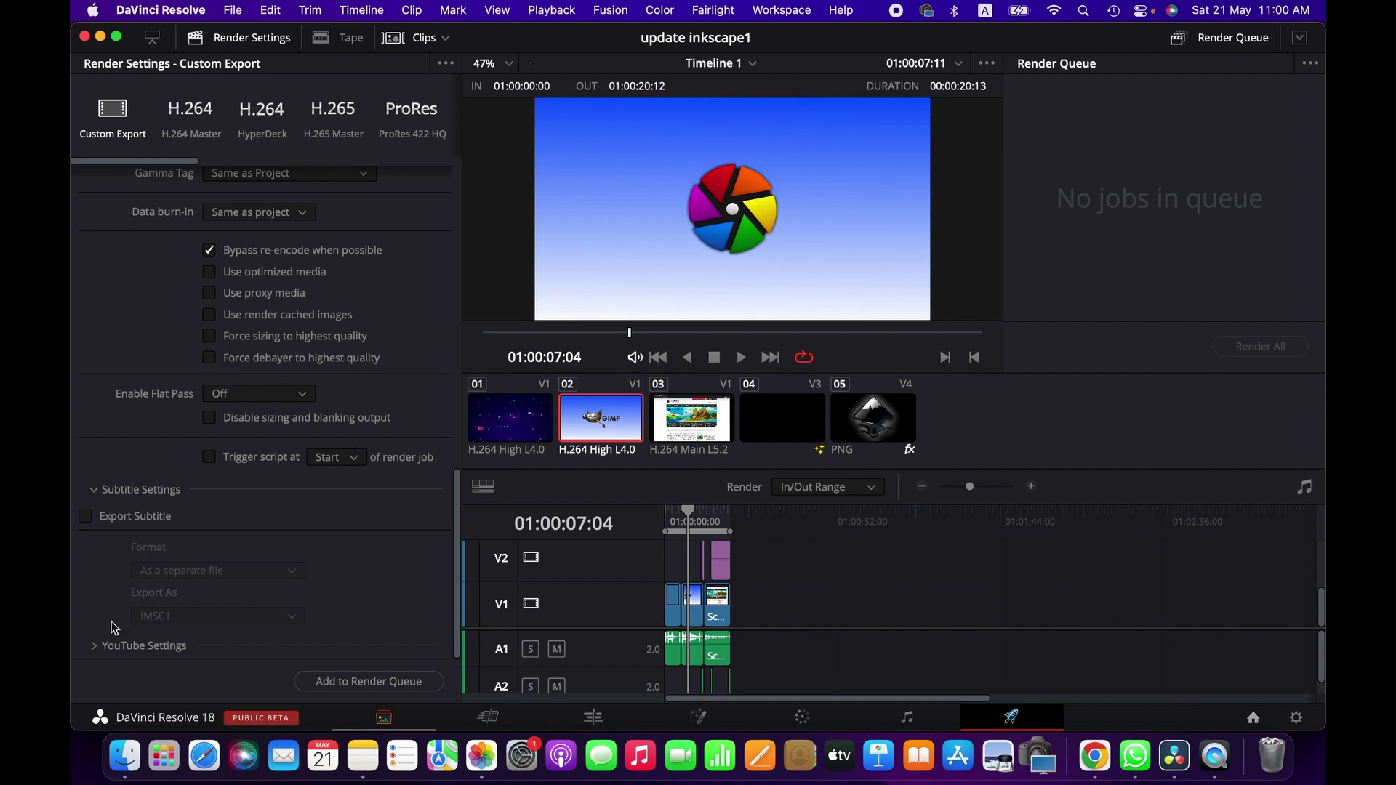
- Expand YouTube Settings and leave 'Upload directly to YouTube' unticked
{"action": "left_click", "coordinate": [96, 646]}
{"action": "scroll", "coordinate": [320, 546], "scroll_direction": "down", "scroll_amount": 5}
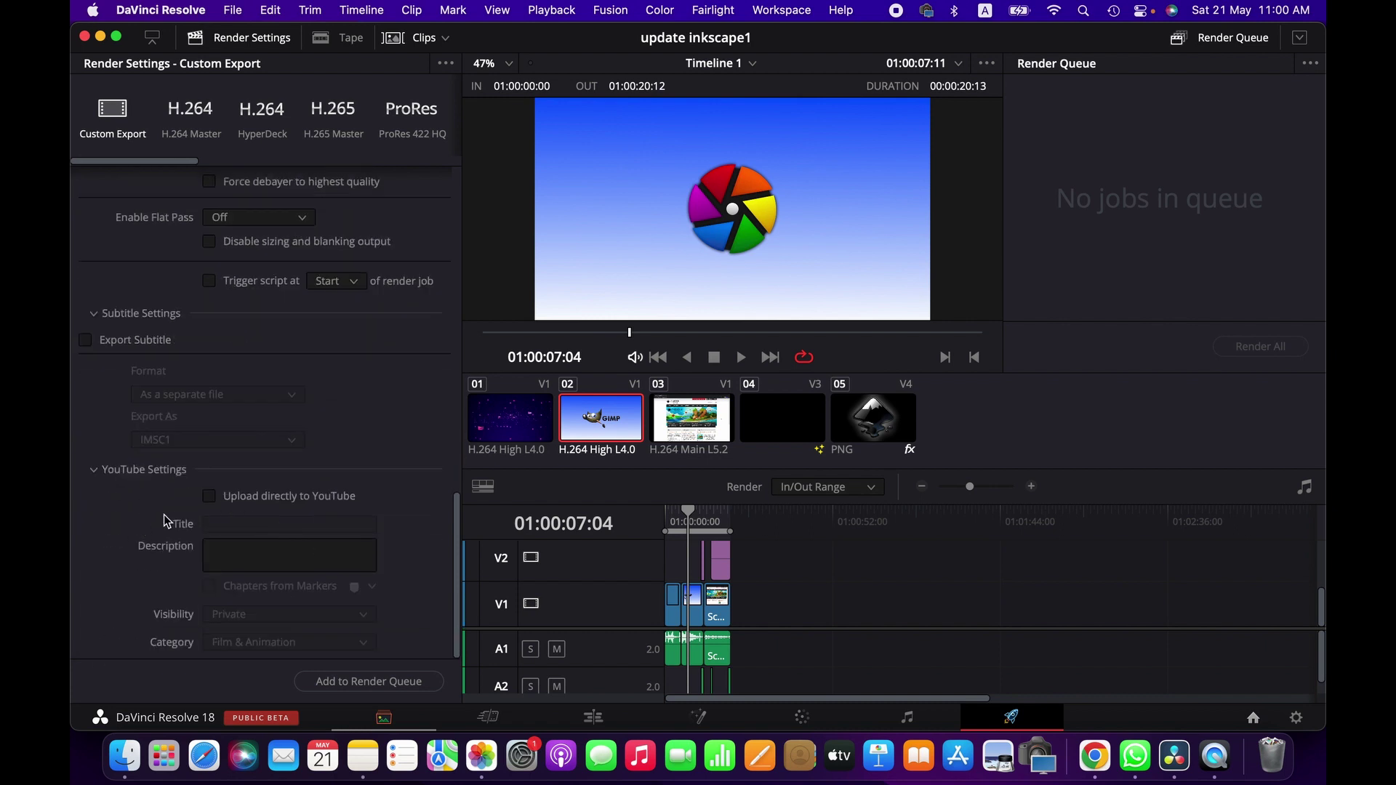
{"action": "left_click", "coordinate": [208, 497]}
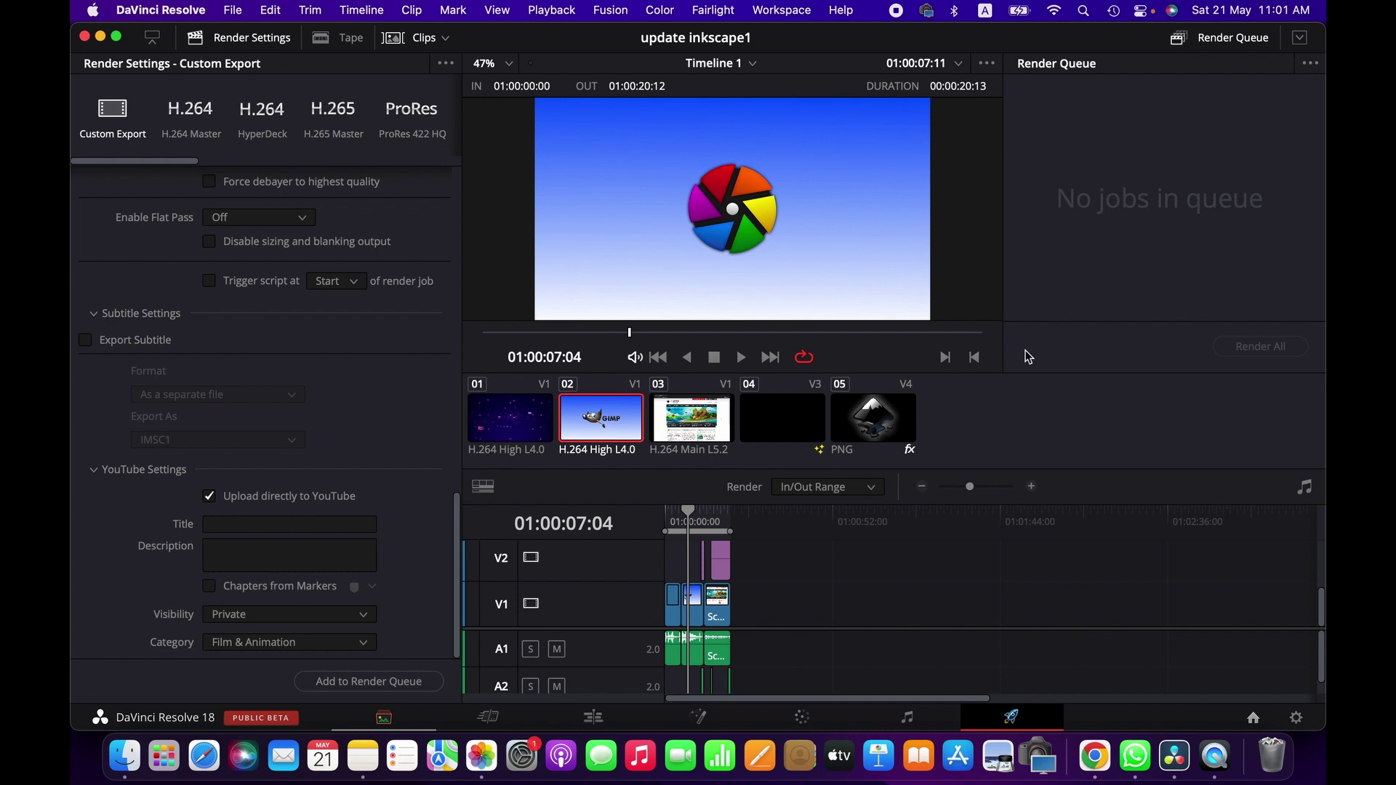
{"action": "left_click", "coordinate": [211, 494]}
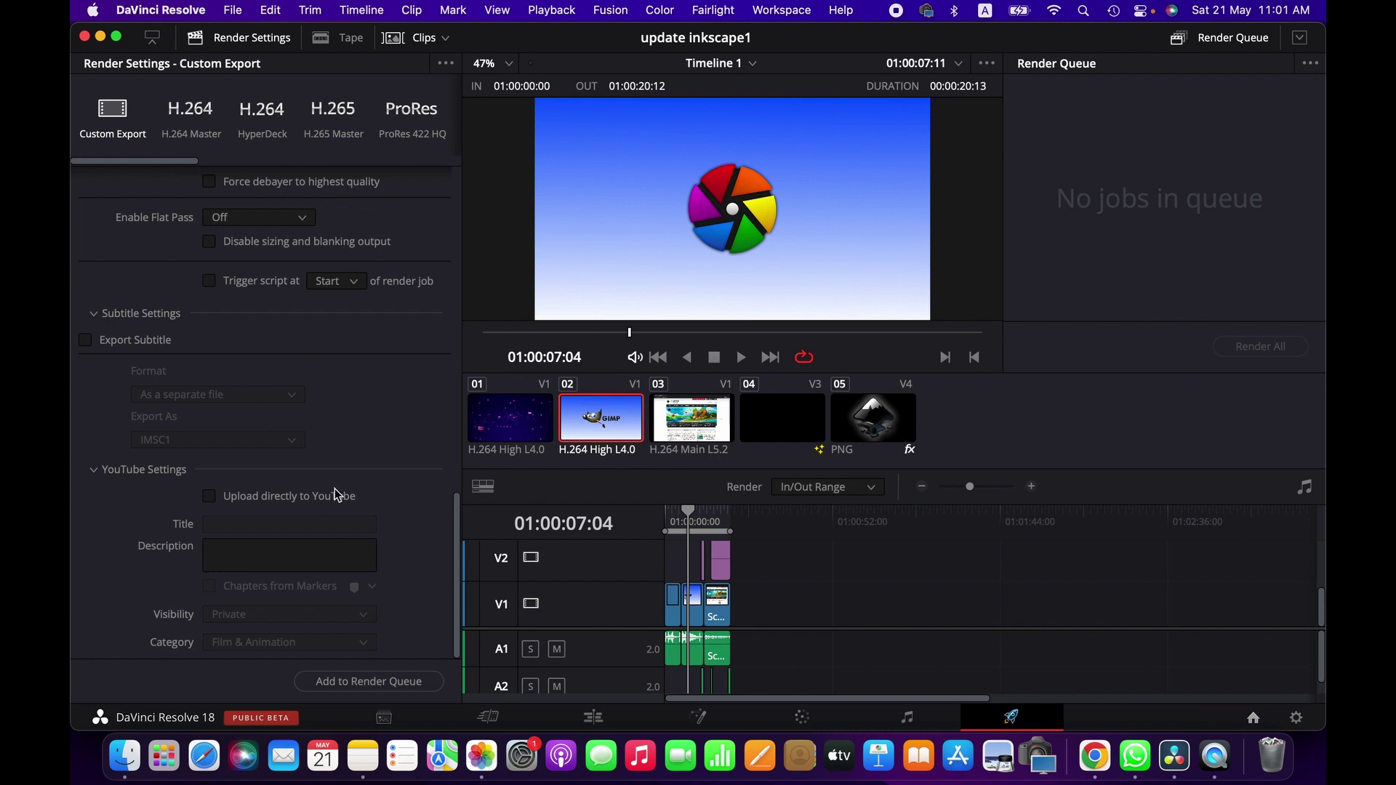
- Queue and render the custom export as Untitled.mov, then check it on the Desktop in Finder
{"action": "left_click", "coordinate": [375, 687]}
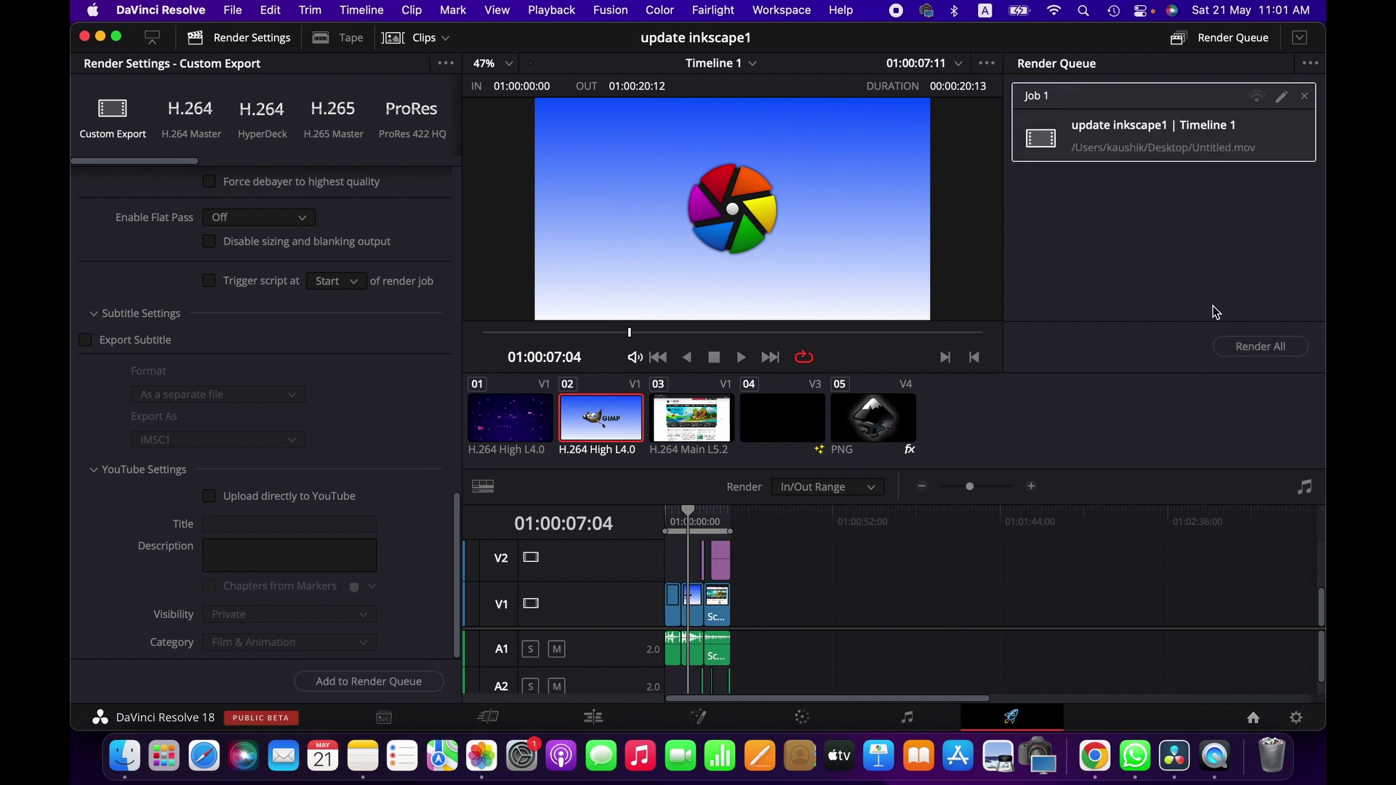
{"action": "left_click", "coordinate": [1260, 347]}
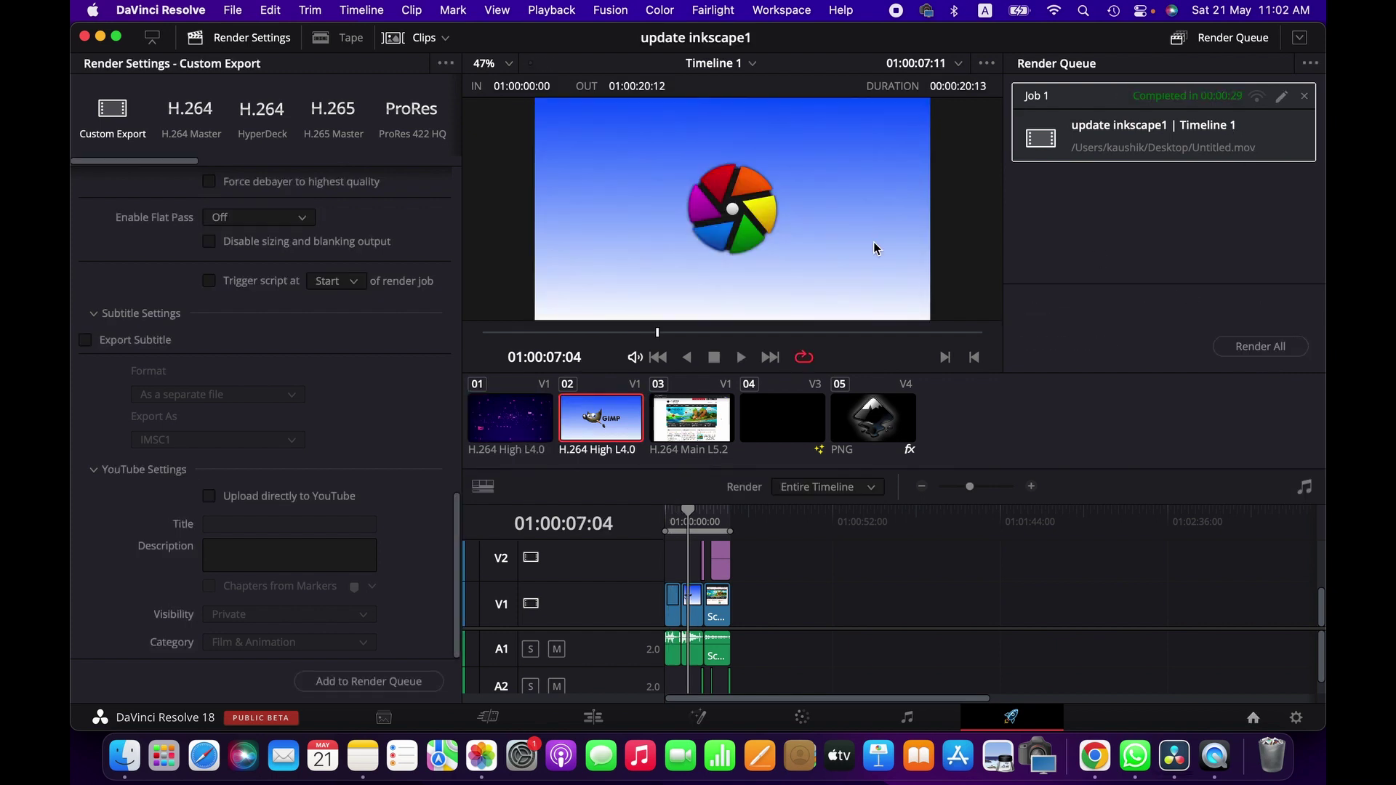
{"action": "left_click", "coordinate": [120, 757]}
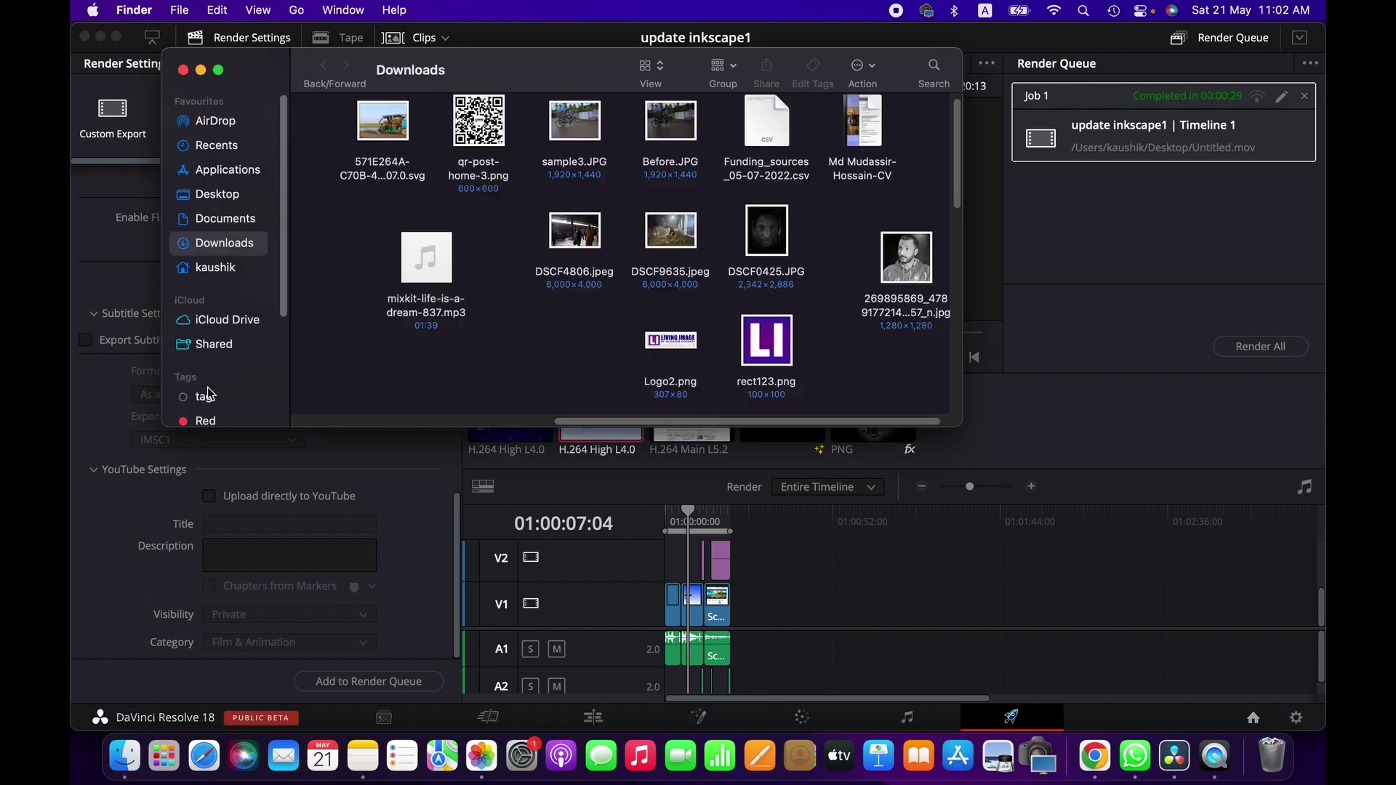
{"action": "left_click", "coordinate": [219, 196]}
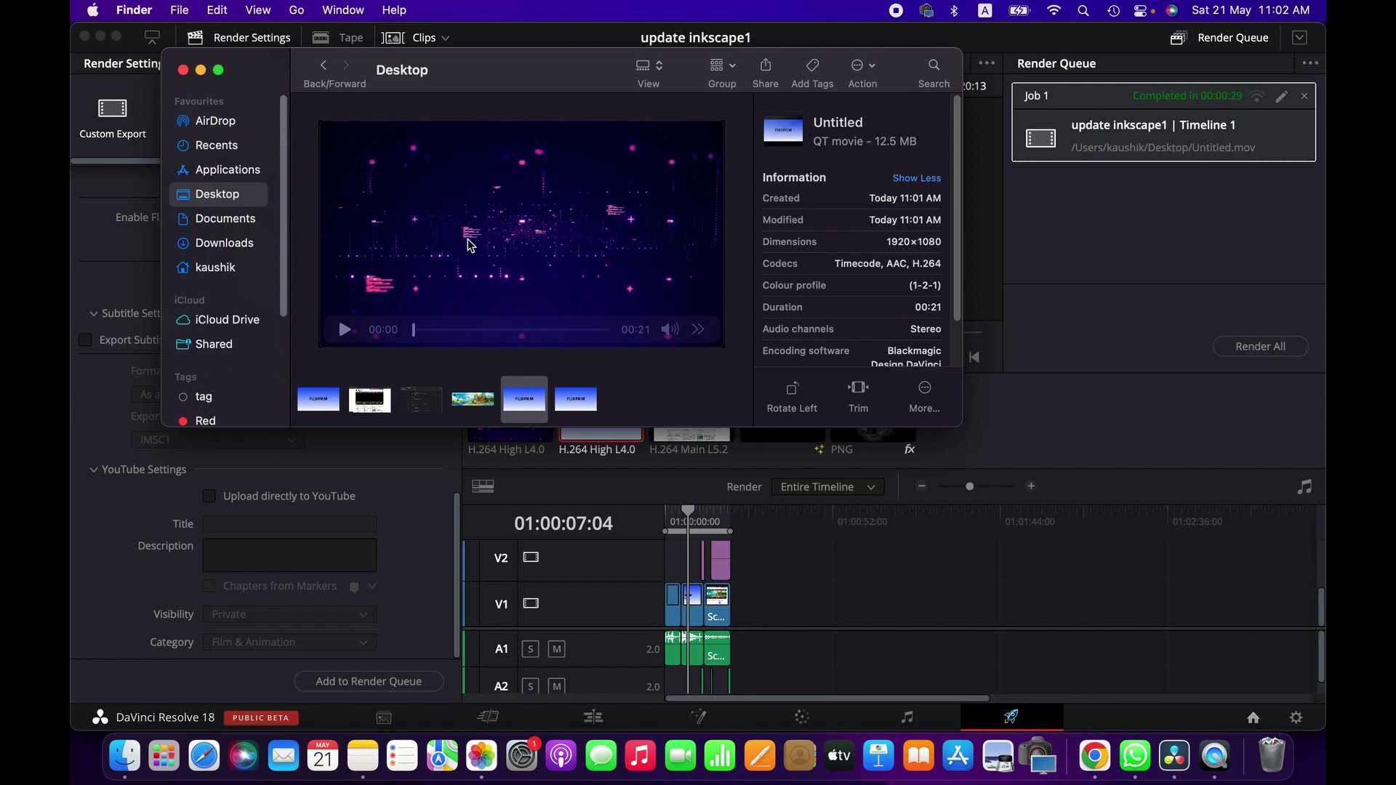
{"action": "key", "text": "super+w"}
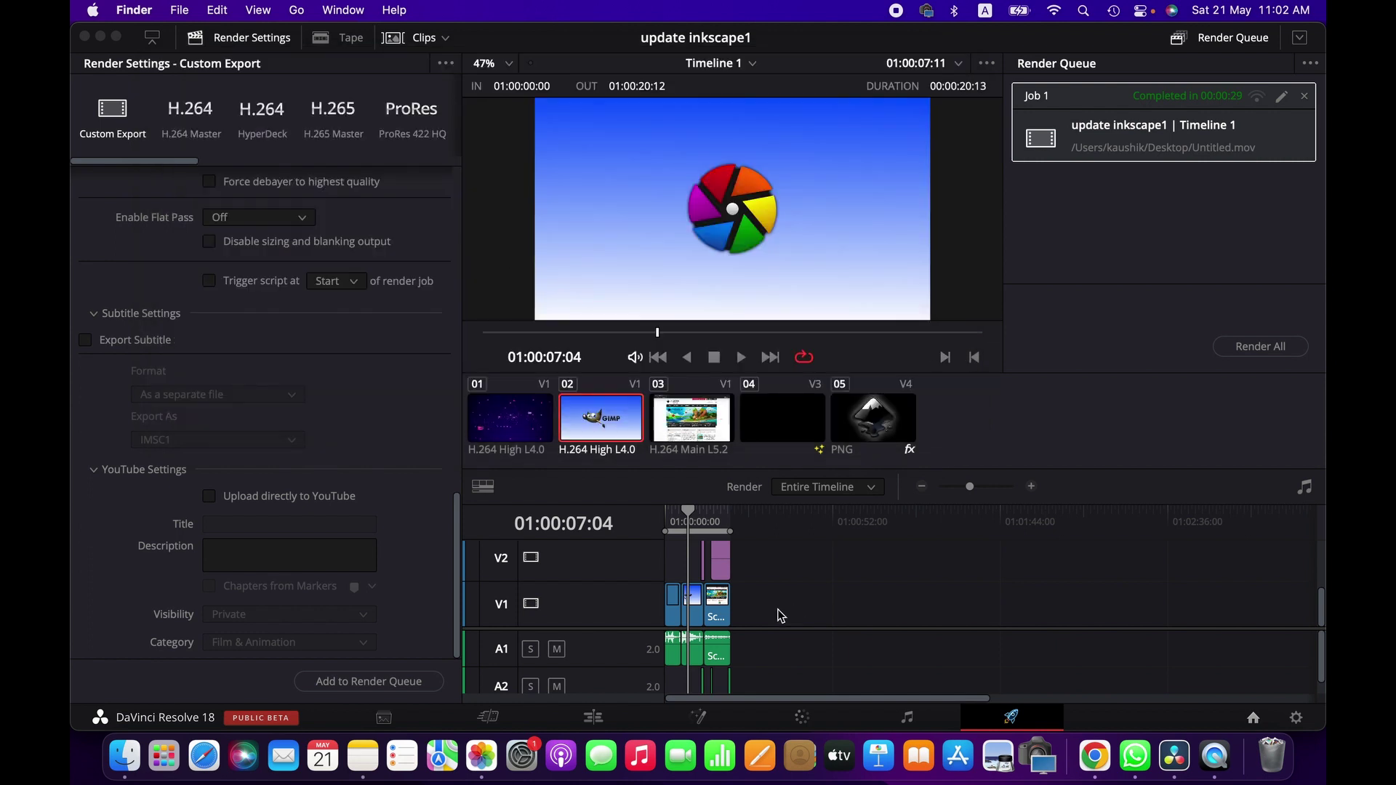